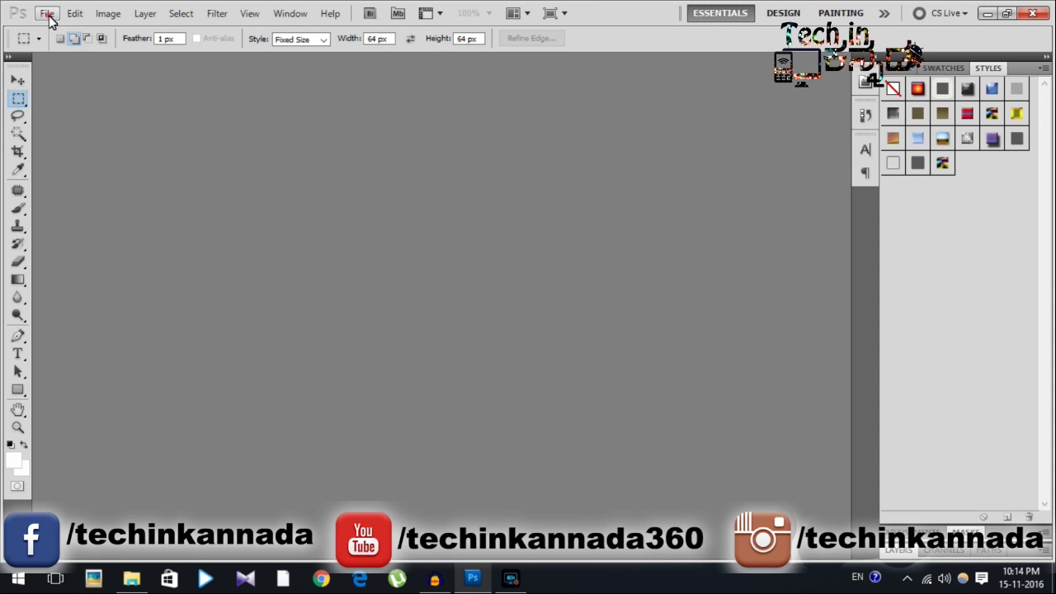
- Open the pencil-sketch image erterte.jpg from the Desktop folder
{"action": "left_click", "coordinate": [48, 15]}
{"action": "left_click", "coordinate": [70, 46]}
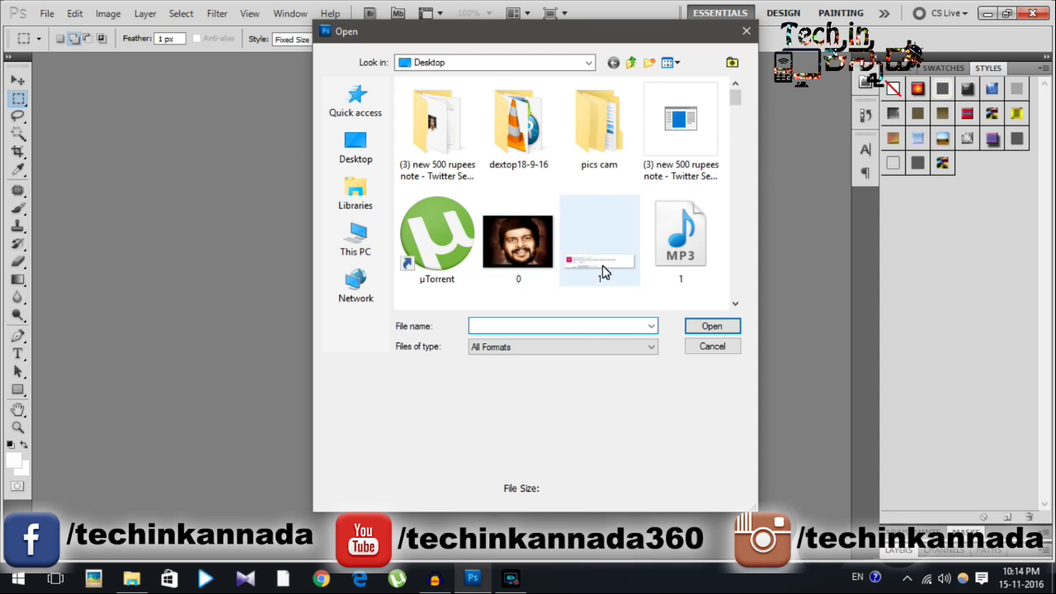
{"action": "scroll", "coordinate": [603, 271], "scroll_direction": "down", "scroll_amount": 3}
{"action": "scroll", "coordinate": [684, 248], "scroll_direction": "down", "scroll_amount": 5}
{"action": "scroll", "coordinate": [585, 242], "scroll_direction": "down", "scroll_amount": 2}
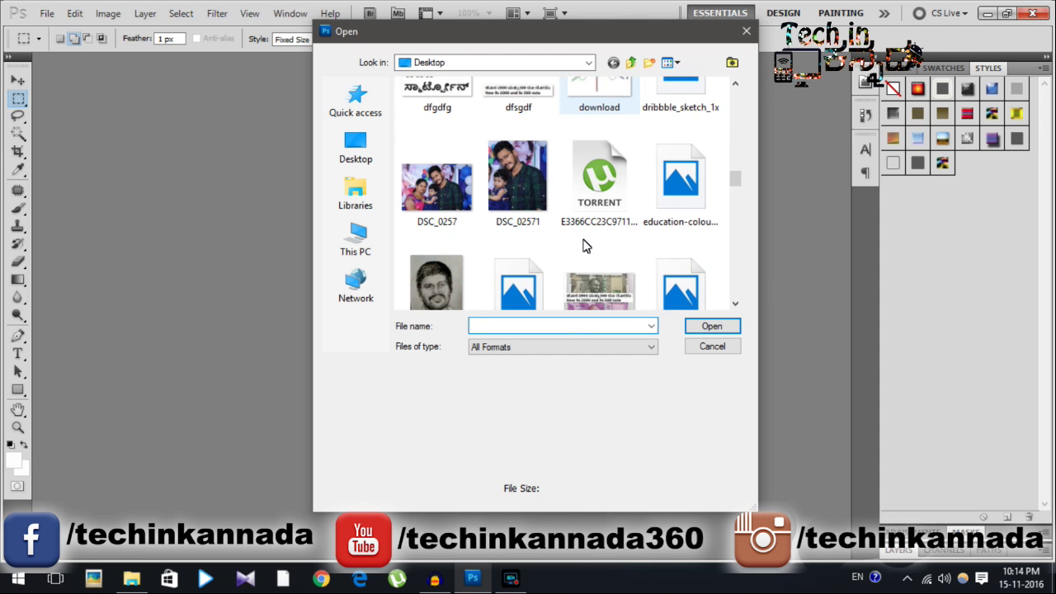
{"action": "left_click", "coordinate": [453, 283]}
{"action": "left_click", "coordinate": [714, 327]}
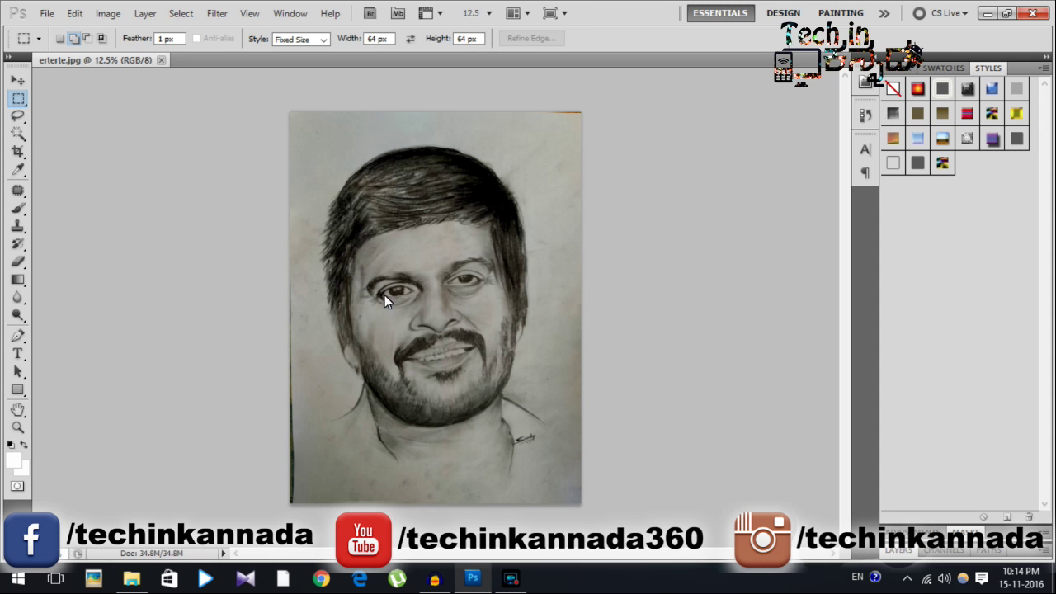
{"action": "left_click", "coordinate": [632, 289]}
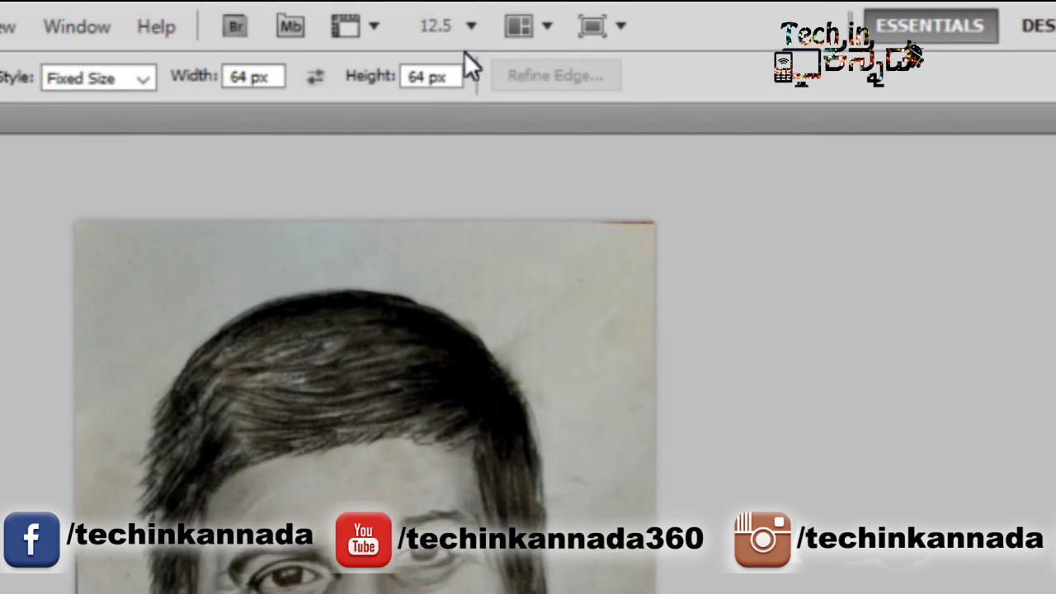
{"action": "left_click", "coordinate": [477, 23]}
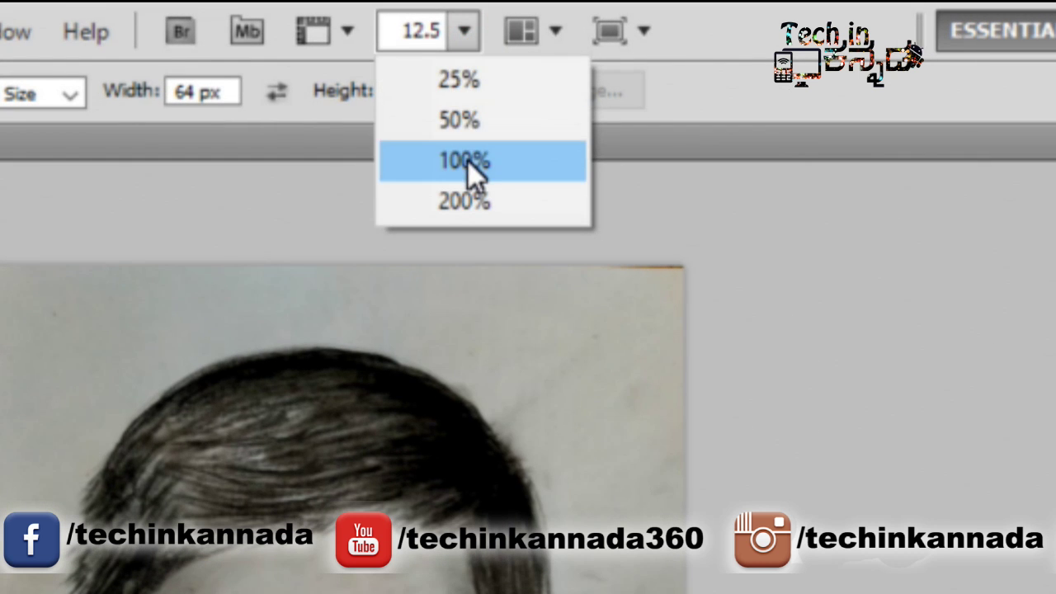
{"action": "left_click", "coordinate": [468, 160]}
{"action": "left_click", "coordinate": [455, 35]}
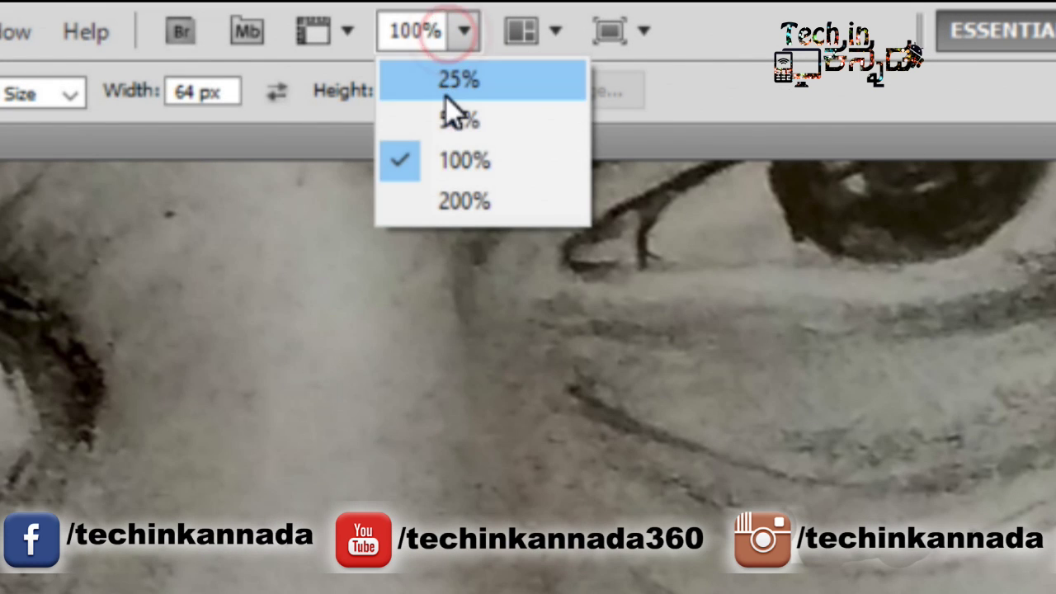
{"action": "left_click", "coordinate": [448, 90]}
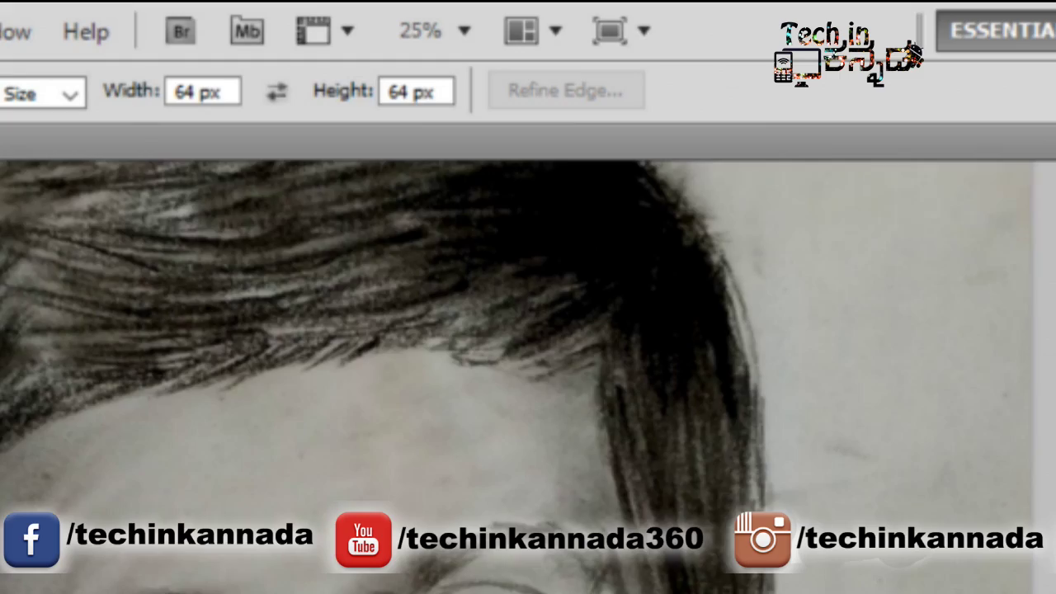
{"action": "scroll", "coordinate": [443, 382], "scroll_direction": "up", "scroll_amount": 3}
{"action": "left_click", "coordinate": [467, 29]}
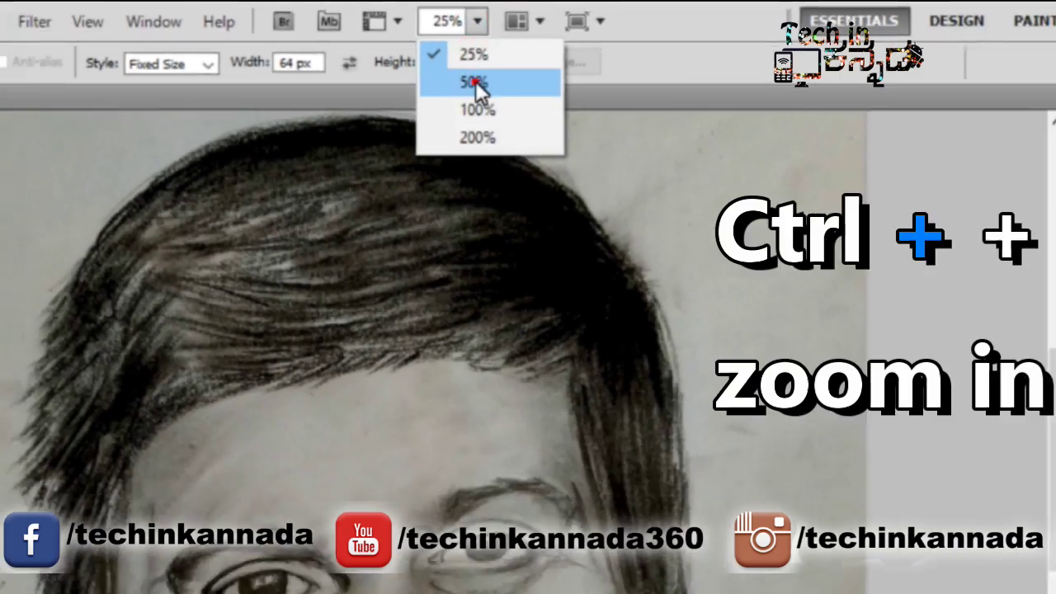
{"action": "left_click", "coordinate": [446, 101]}
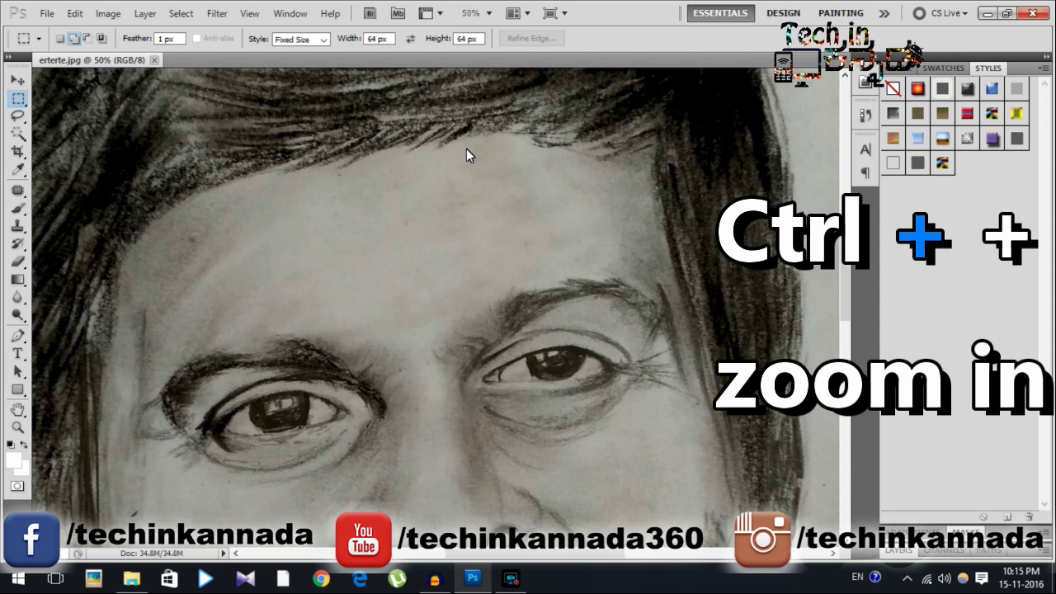
{"action": "key", "text": "ctrl+plus"}
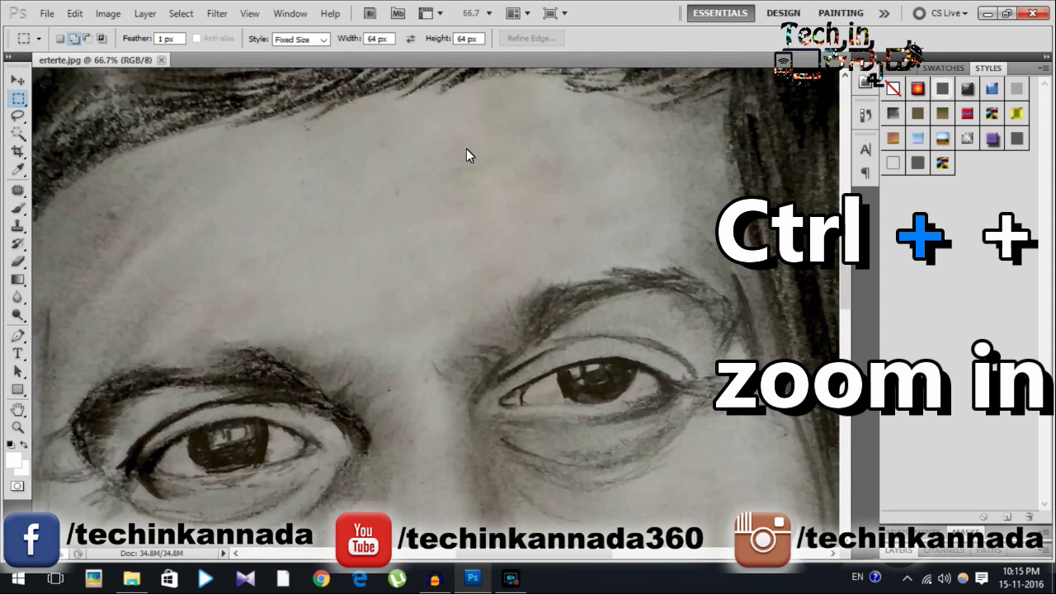
{"action": "key", "text": "ctrl+minus"}
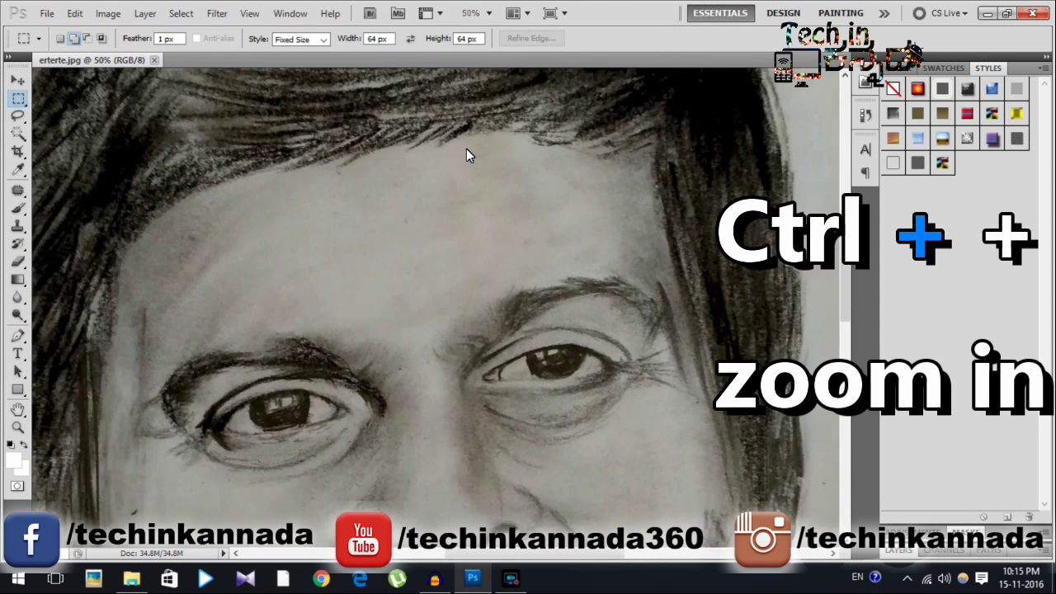
{"action": "key", "text": "ctrl+minus"}
{"action": "key", "text": "ctrl+minus"}
{"action": "key", "text": "ctrl+minus"}
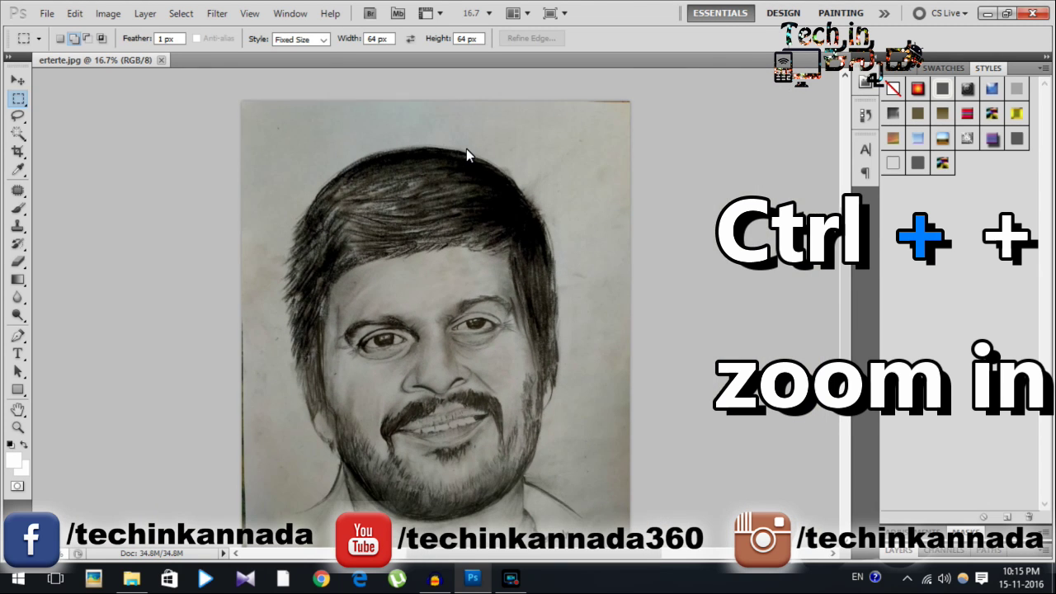
{"action": "key", "text": "ctrl+minus"}
{"action": "key", "text": "ctrl+plus"}
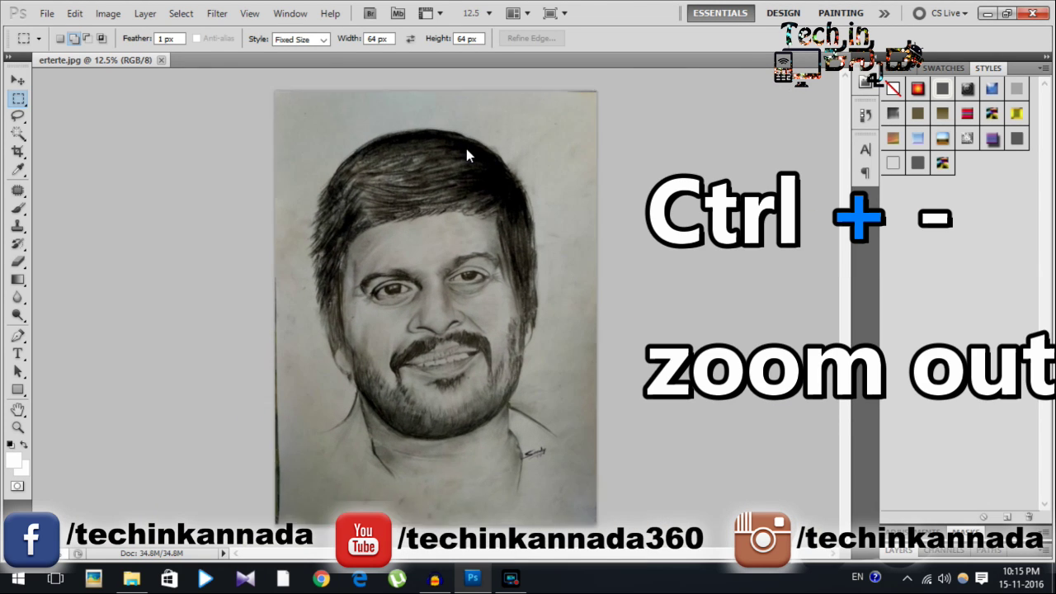
{"action": "key", "text": "ctrl+plus"}
{"action": "key", "text": "ctrl+plus"}
{"action": "key", "text": "ctrl+minus"}
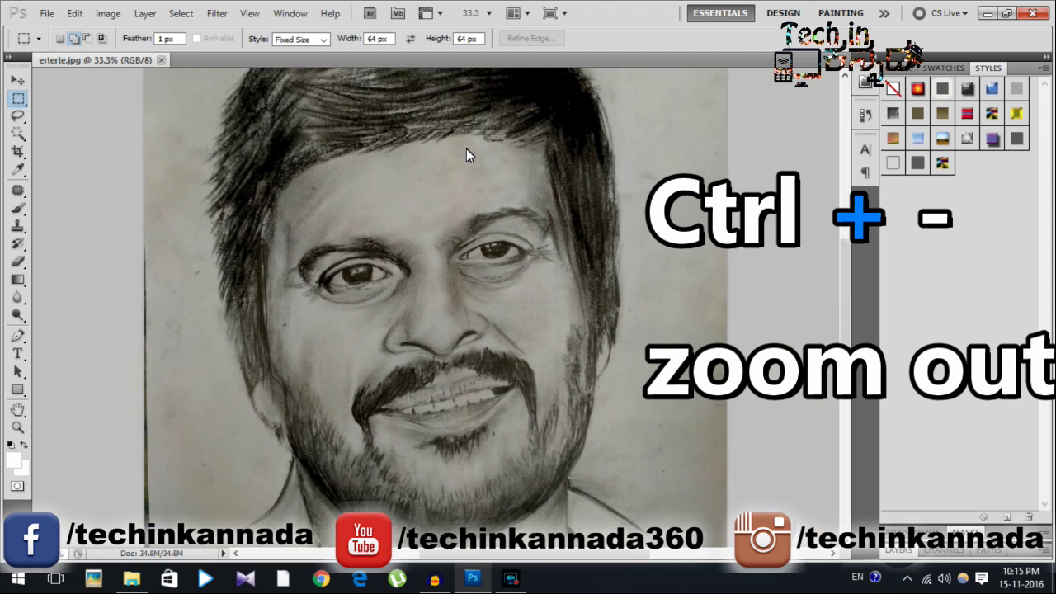
{"action": "key", "text": "ctrl+minus"}
{"action": "key", "text": "ctrl+minus"}
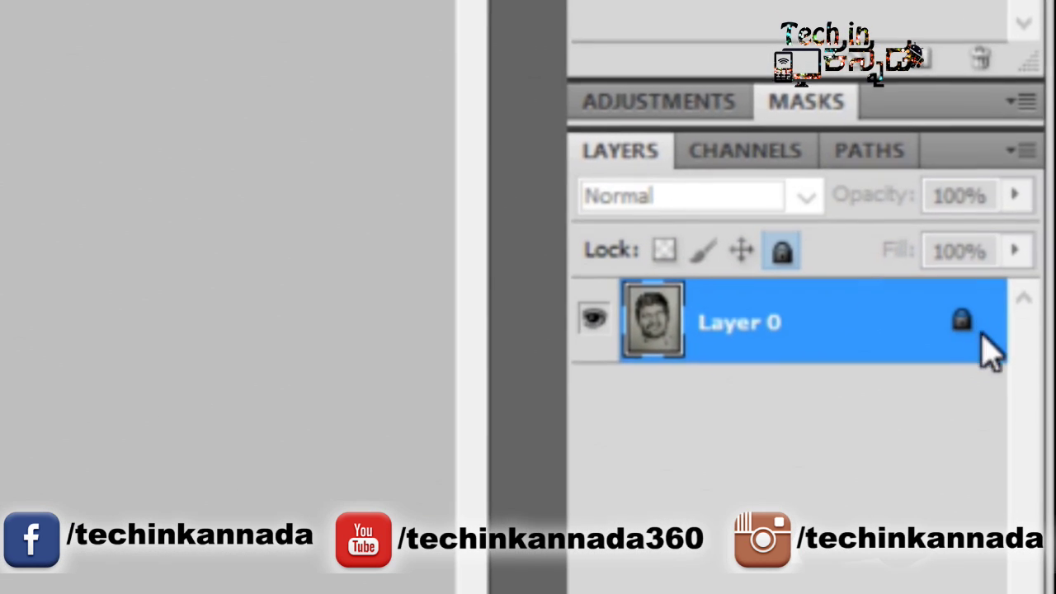
- Unlock Layer 0, toggling Lock All on and off so it ends unlocked
{"action": "left_click", "coordinate": [782, 251]}
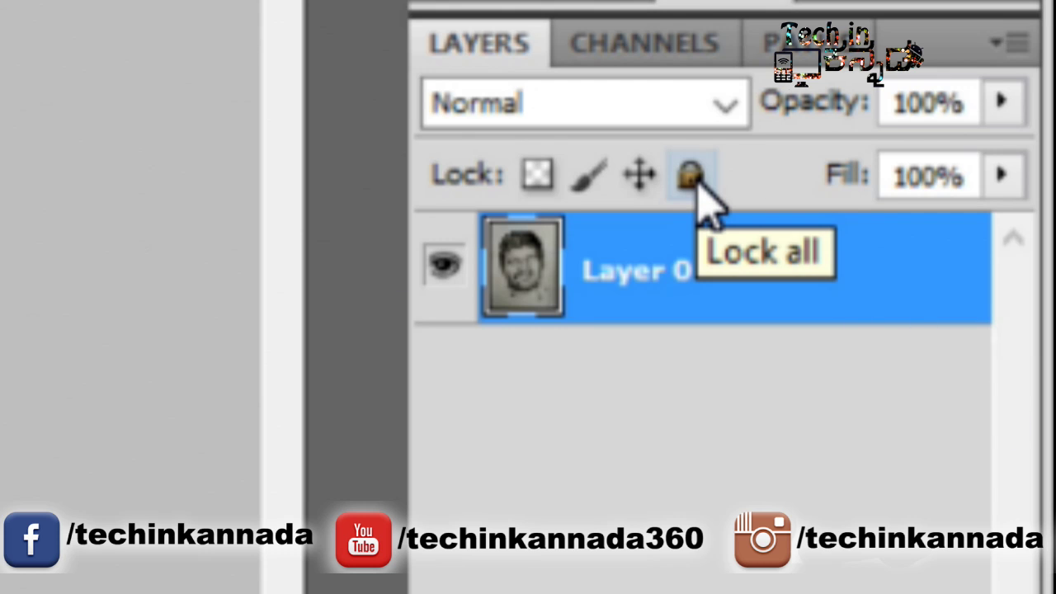
{"action": "left_click", "coordinate": [693, 178]}
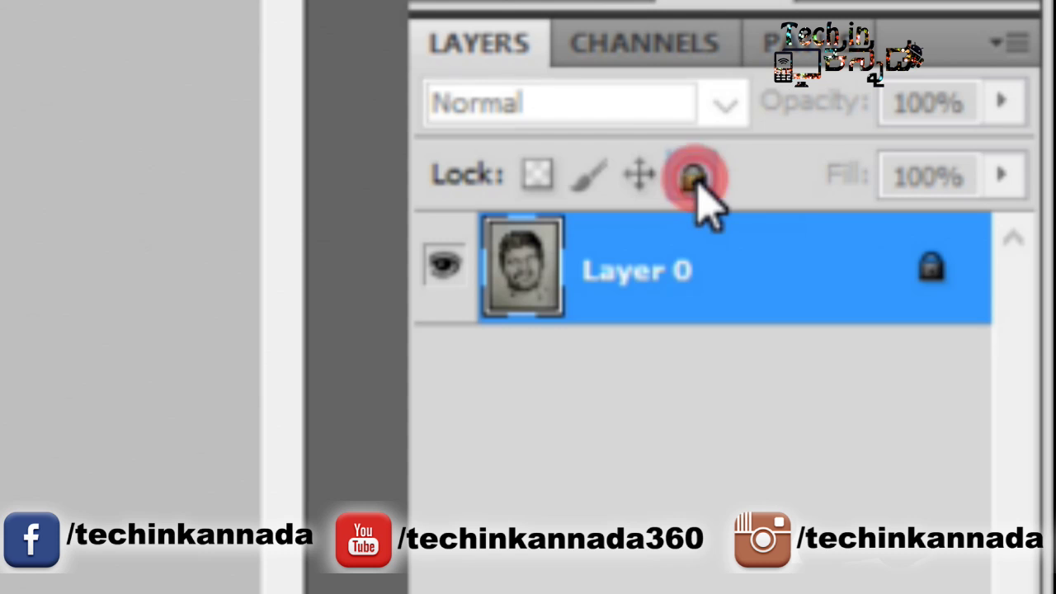
{"action": "left_click", "coordinate": [693, 177]}
{"action": "left_click", "coordinate": [691, 175]}
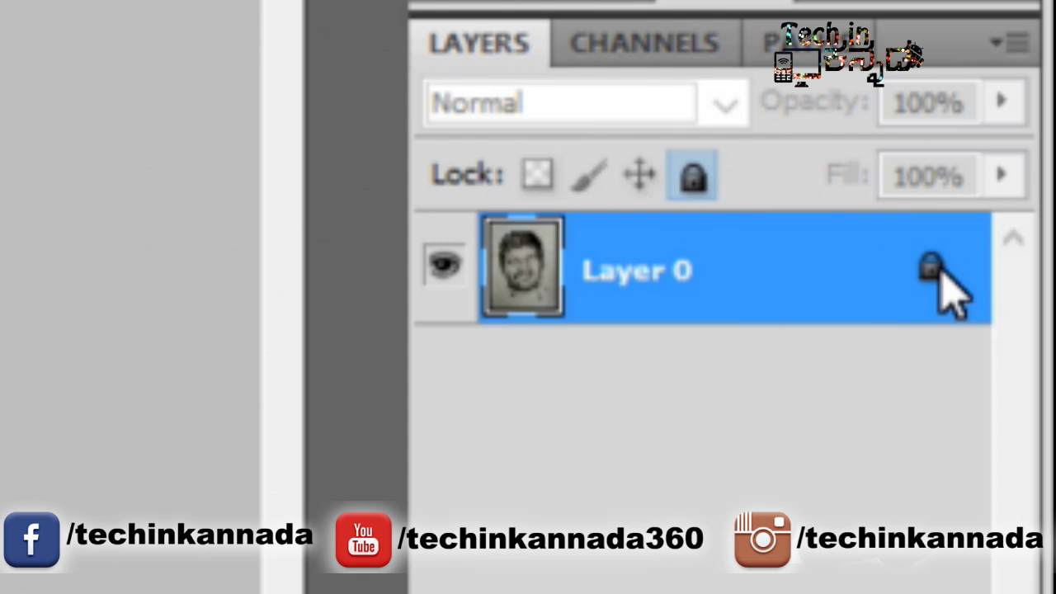
{"action": "left_click", "coordinate": [691, 174]}
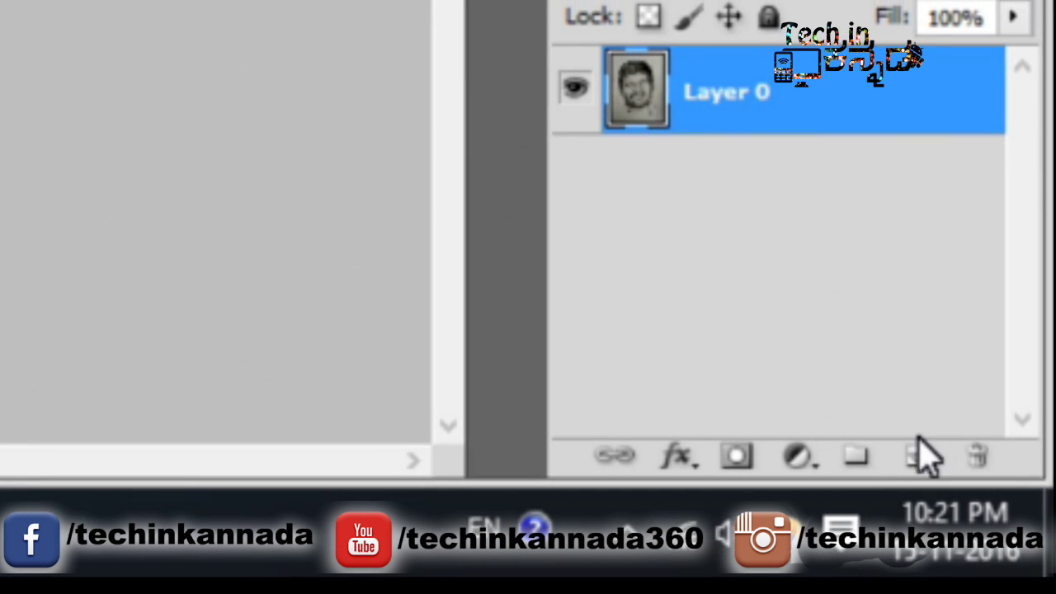
- Add an empty Layer 1 above the portrait and toggle the sketch layer's visibility
{"action": "left_click", "coordinate": [914, 456]}
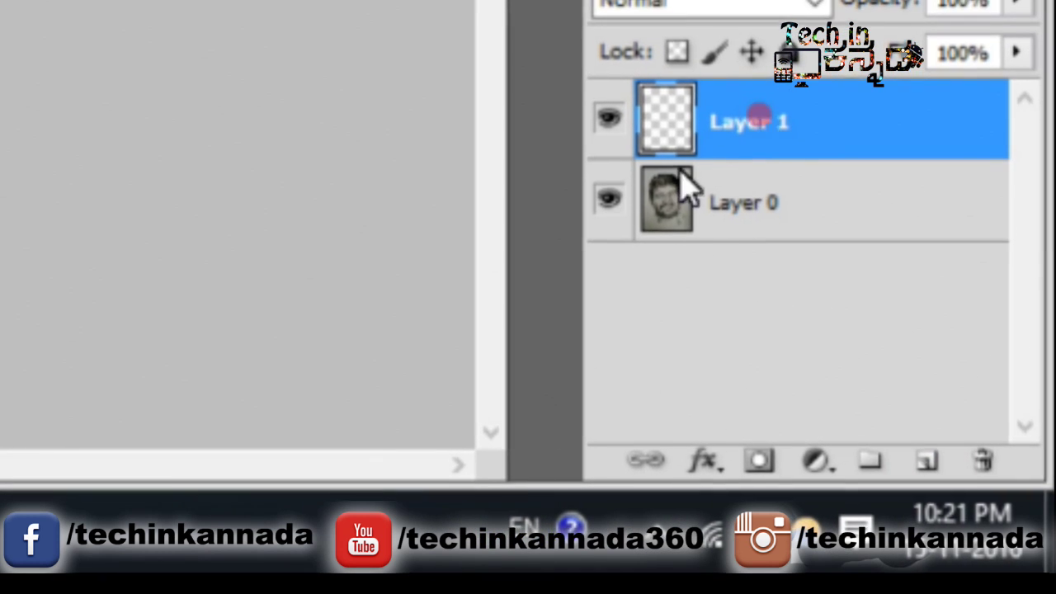
{"action": "left_click", "coordinate": [600, 192]}
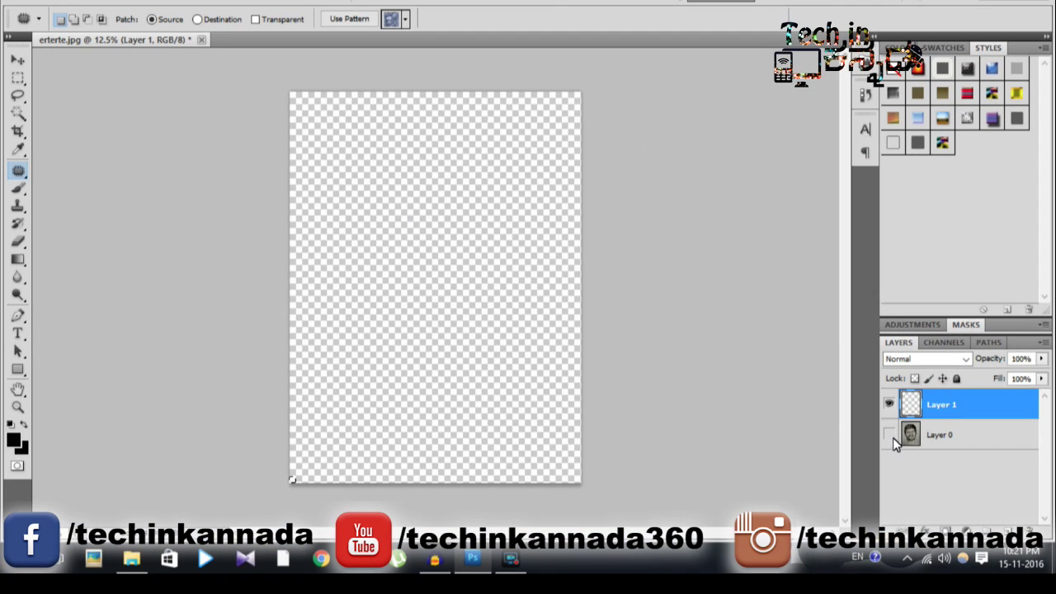
{"action": "left_click", "coordinate": [889, 435]}
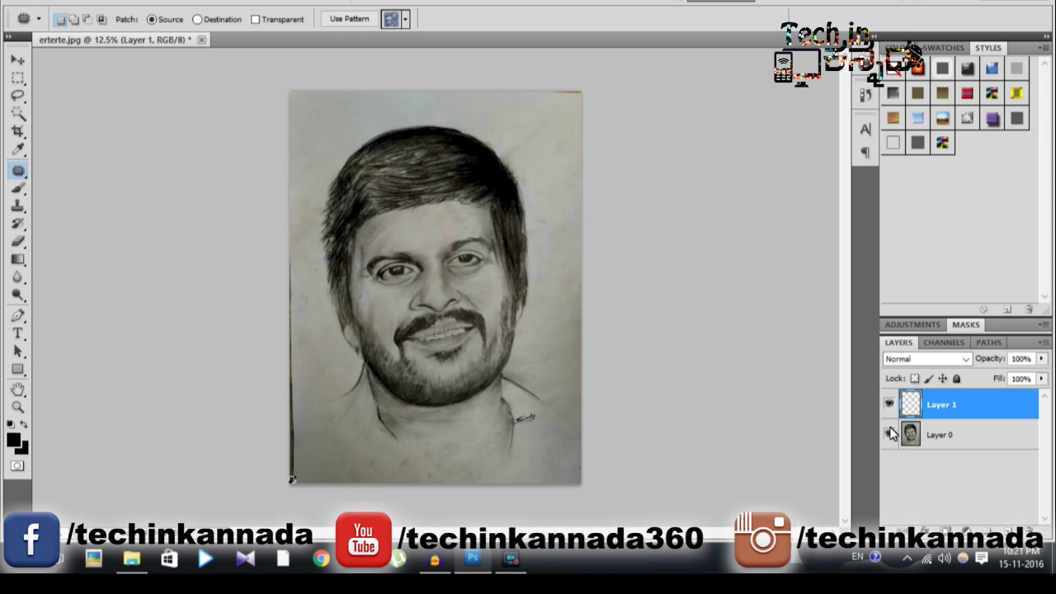
{"action": "left_click", "coordinate": [890, 434]}
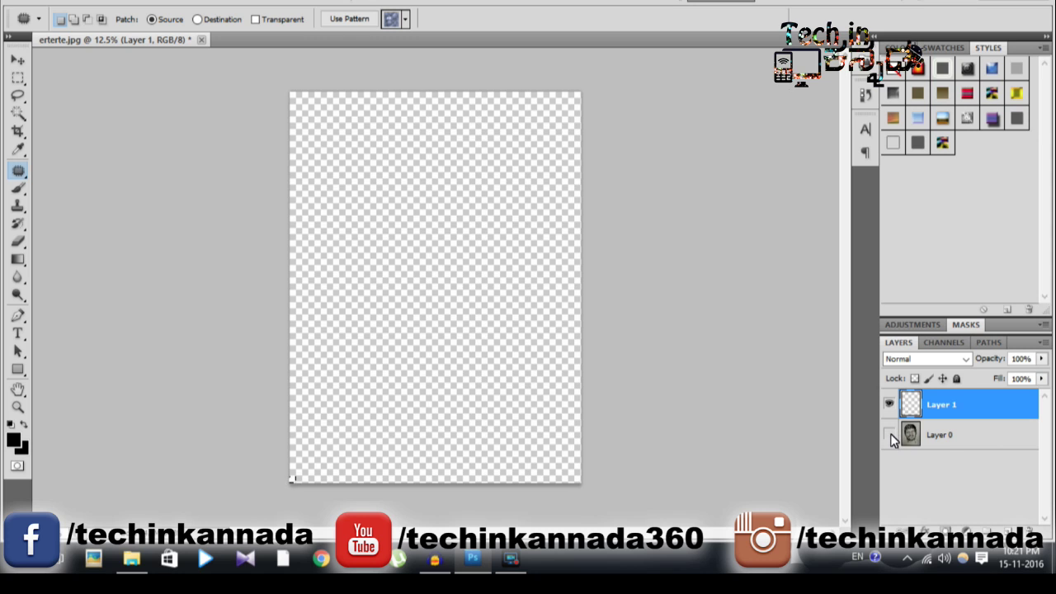
{"action": "left_click", "coordinate": [890, 436]}
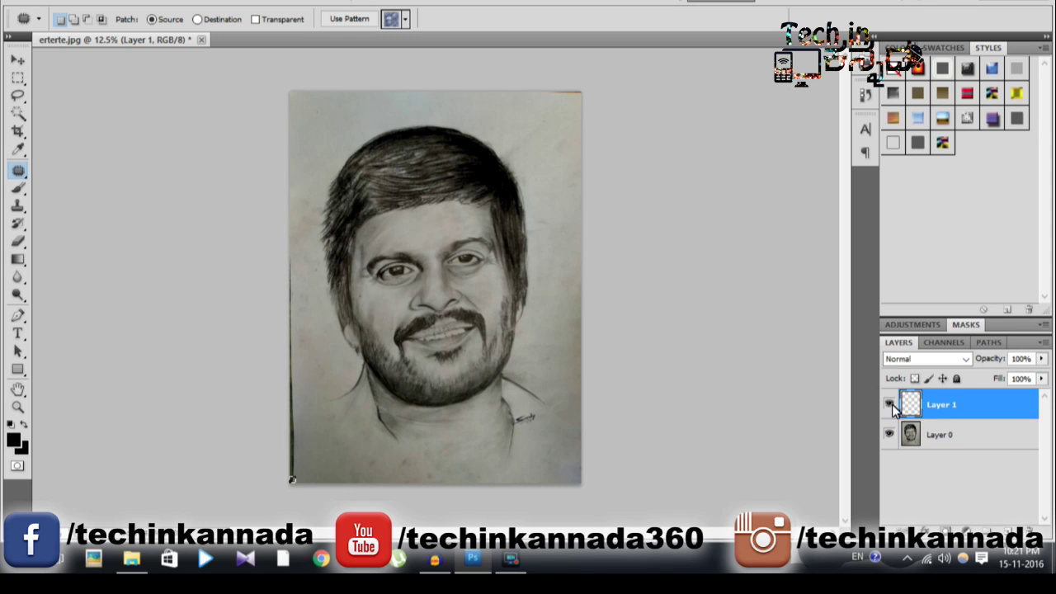
- Toggle both layers' eye icons, leaving Layer 1 hidden and the sketch visible
{"action": "left_click", "coordinate": [891, 404]}
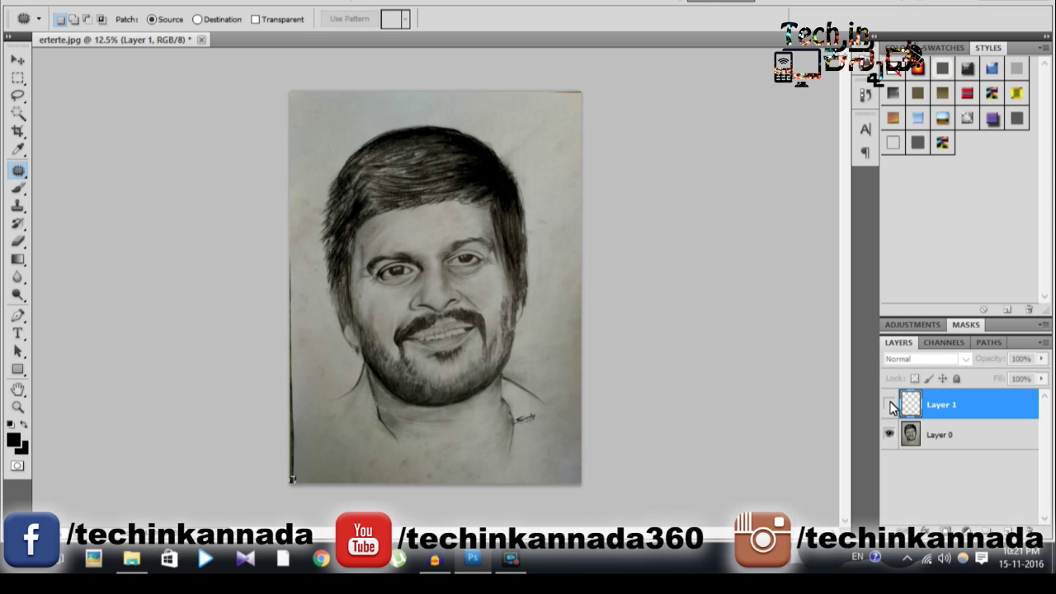
{"action": "left_click", "coordinate": [889, 404]}
{"action": "left_click", "coordinate": [890, 434]}
{"action": "left_click", "coordinate": [890, 404]}
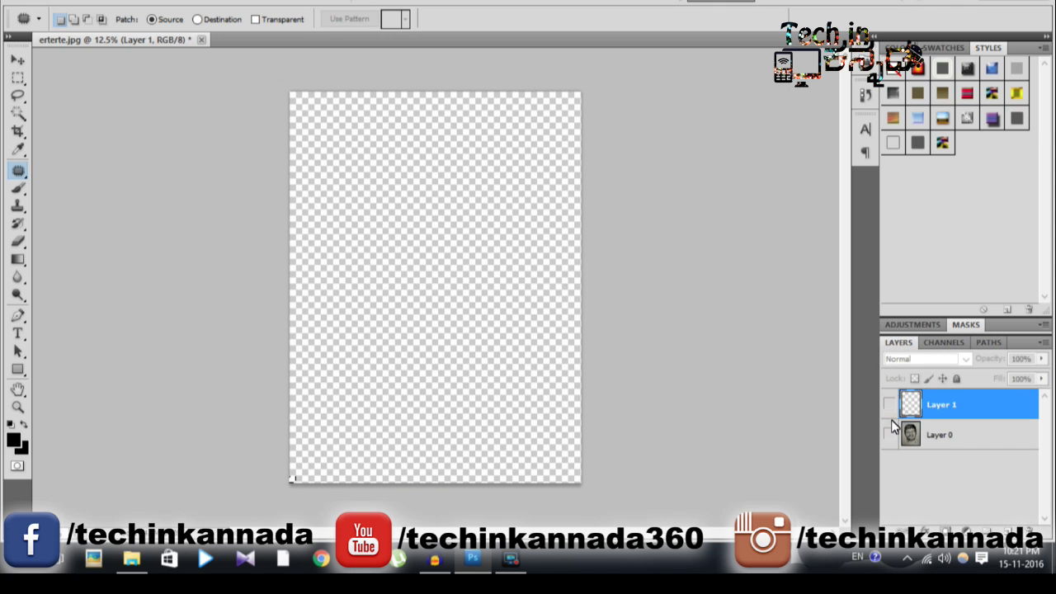
{"action": "left_click", "coordinate": [892, 409]}
{"action": "left_click", "coordinate": [890, 435]}
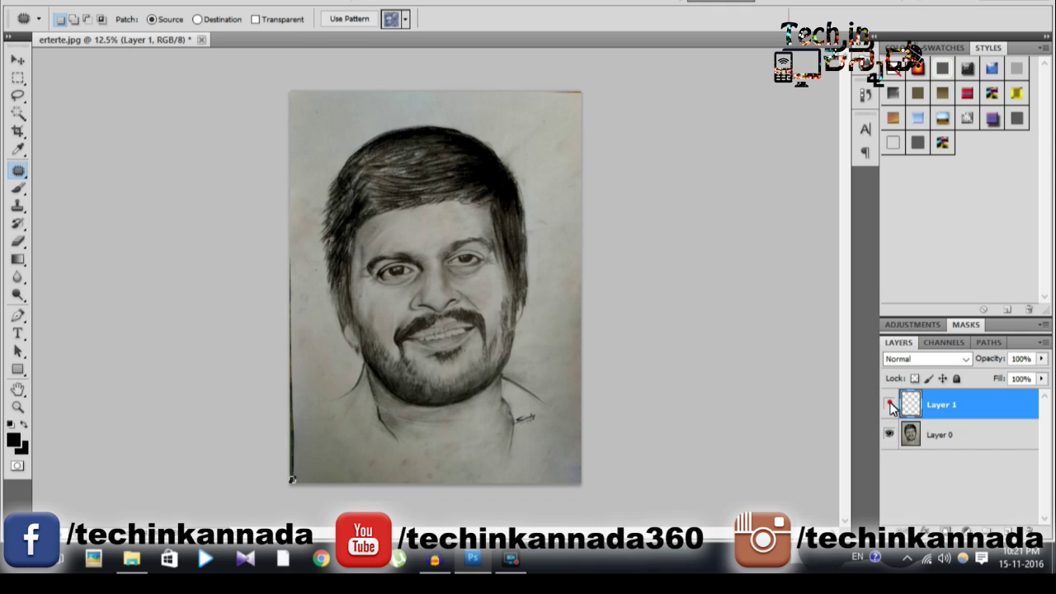
{"action": "left_click", "coordinate": [891, 406]}
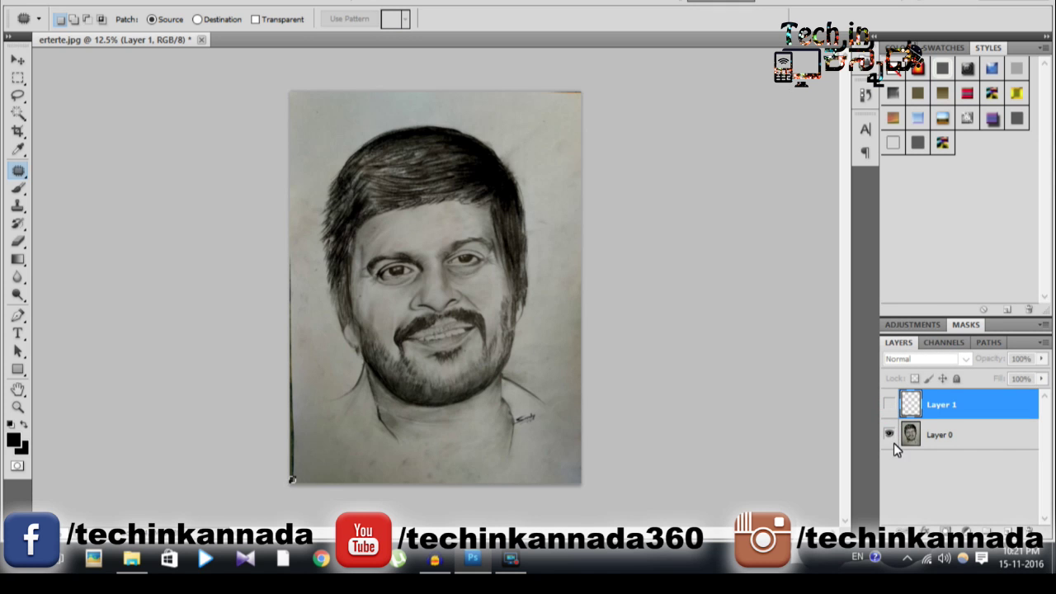
{"action": "left_click", "coordinate": [889, 433]}
{"action": "left_click", "coordinate": [889, 435]}
- Drag the colour photo from the desktop onto the canvas near the chin
{"action": "key", "text": "super+d"}
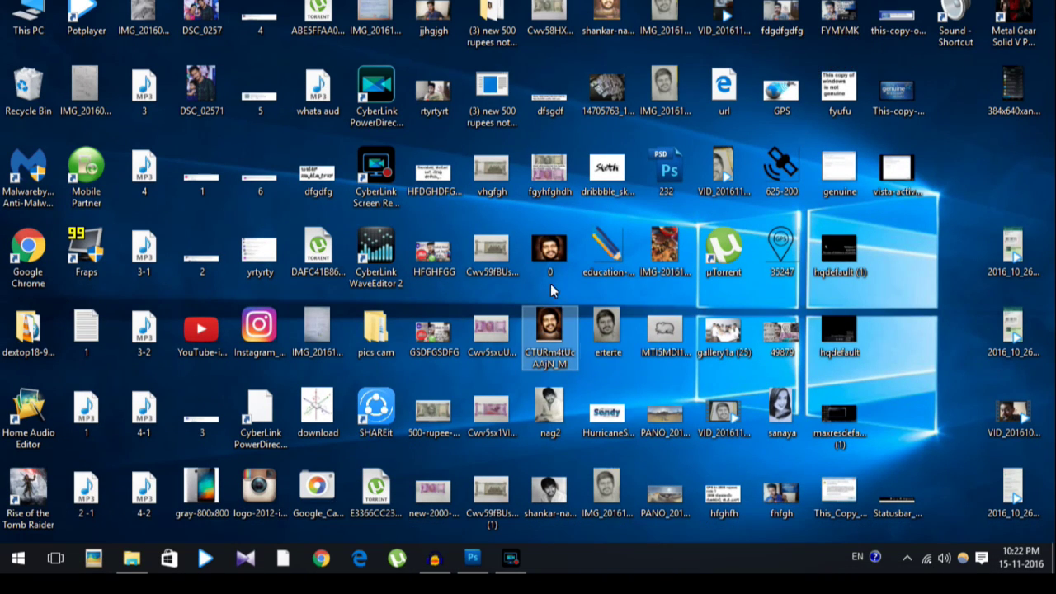
{"action": "mouse_move", "coordinate": [549, 347]}
{"action": "left_mouse_down"}
{"action": "mouse_move", "coordinate": [522, 516]}
{"action": "mouse_move", "coordinate": [529, 272]}
{"action": "left_mouse_up"}
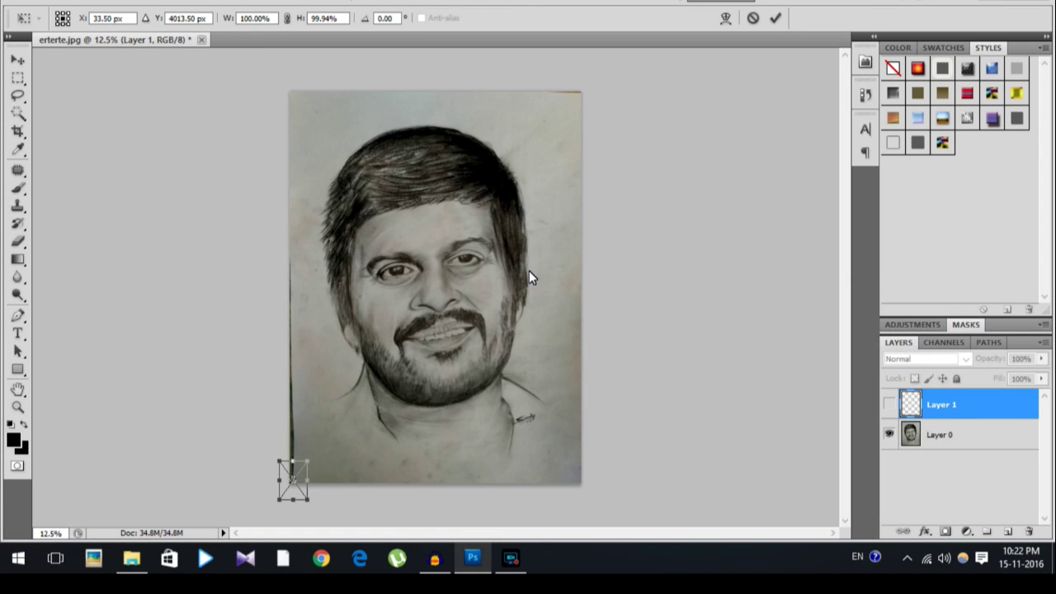
{"action": "left_click_drag", "start_coordinate": [293, 473], "coordinate": [366, 364]}
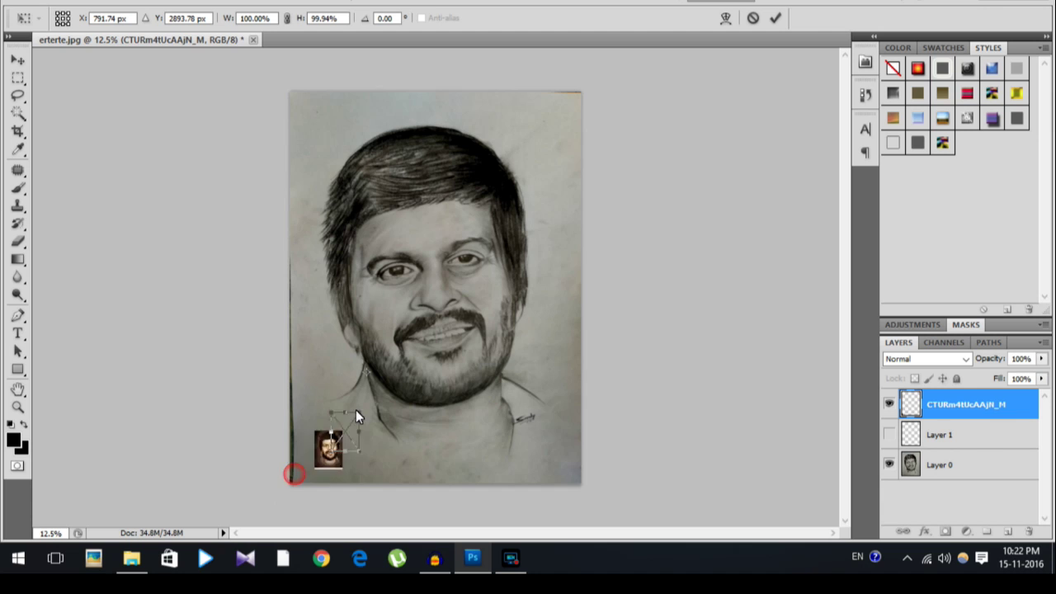
{"action": "left_click_drag", "start_coordinate": [355, 415], "coordinate": [360, 396]}
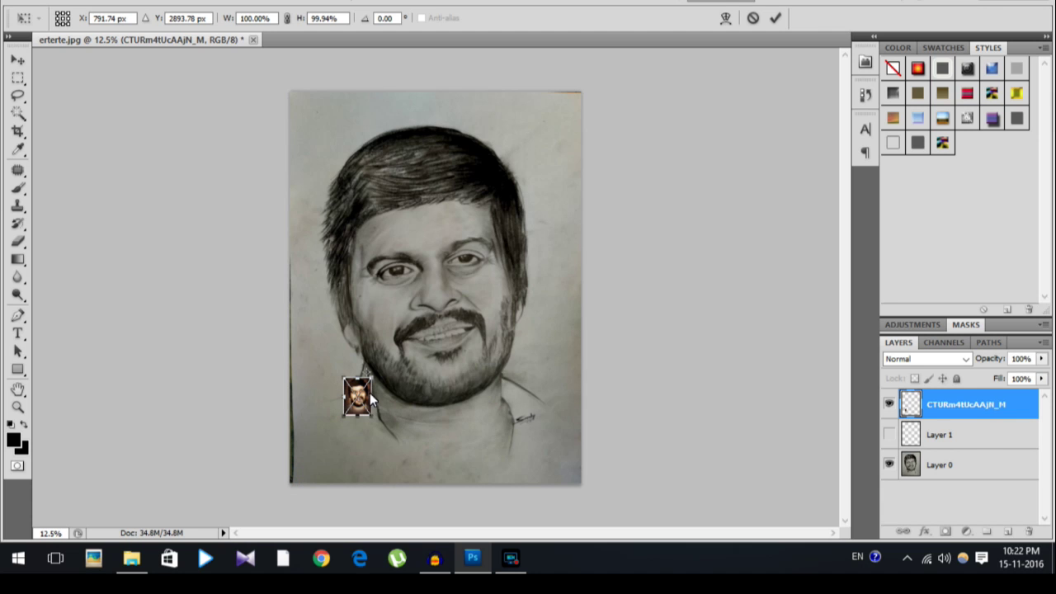
- Commit the placed photo at its small size, undoing an enlargement and a deletion, and select the Move tool
{"action": "mouse_move", "coordinate": [372, 382]}
{"action": "left_mouse_down"}
{"action": "mouse_move", "coordinate": [558, 101]}
{"action": "mouse_move", "coordinate": [744, 163]}
{"action": "mouse_move", "coordinate": [514, 137]}
{"action": "left_mouse_up"}
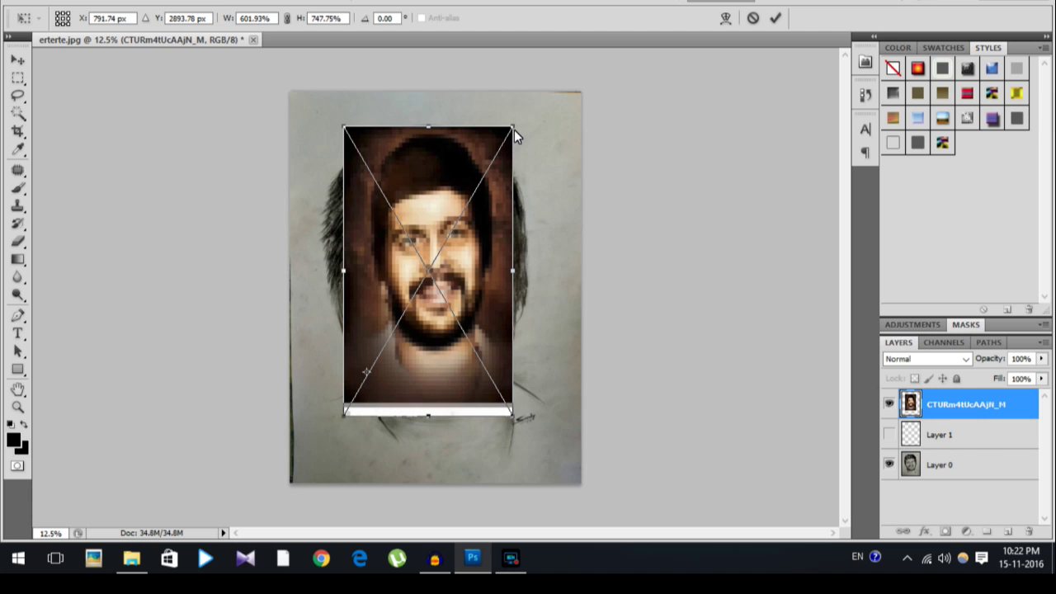
{"action": "key", "text": "ctrl+z"}
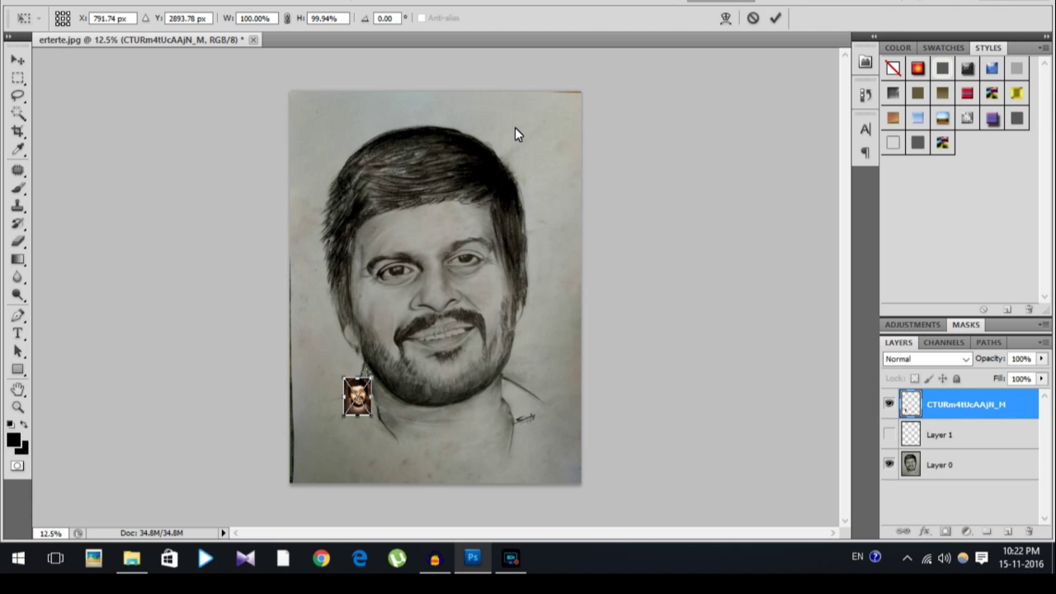
{"action": "key", "text": "Return"}
{"action": "key", "text": "j"}
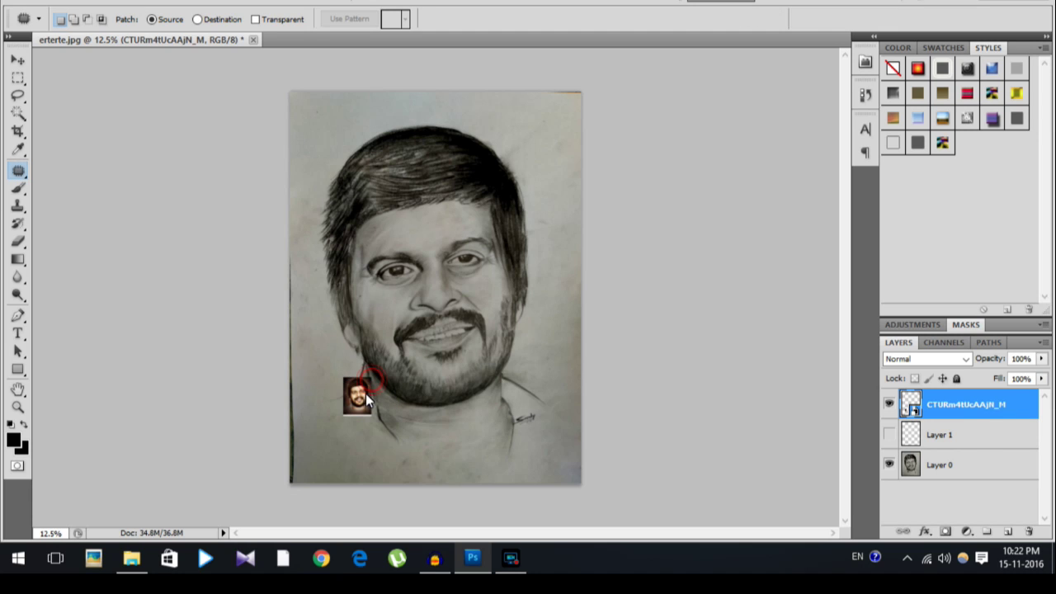
{"action": "key", "text": "Delete"}
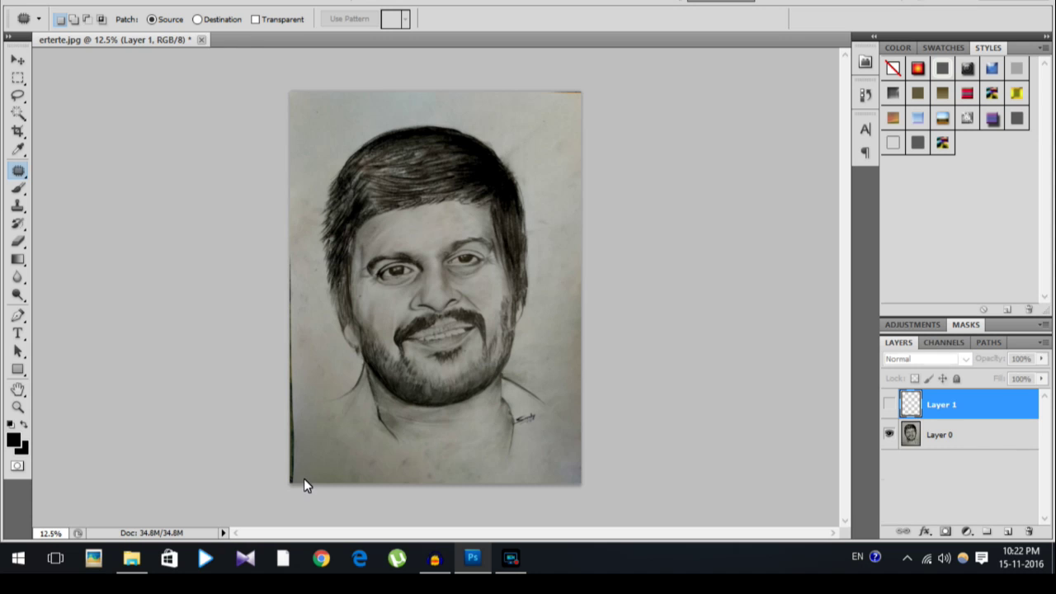
{"action": "key", "text": "ctrl+z"}
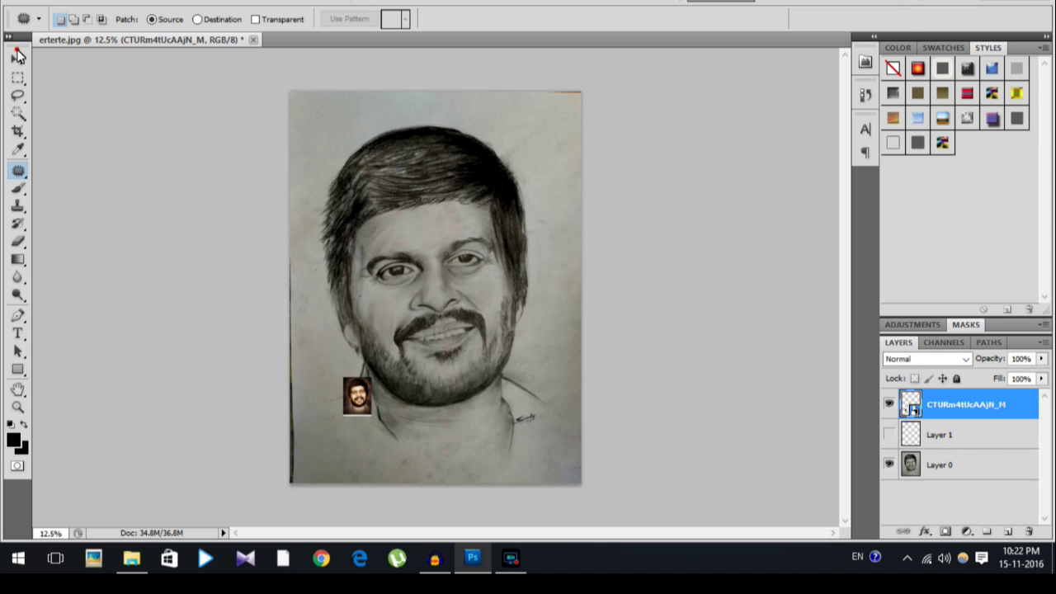
{"action": "left_click", "coordinate": [18, 57]}
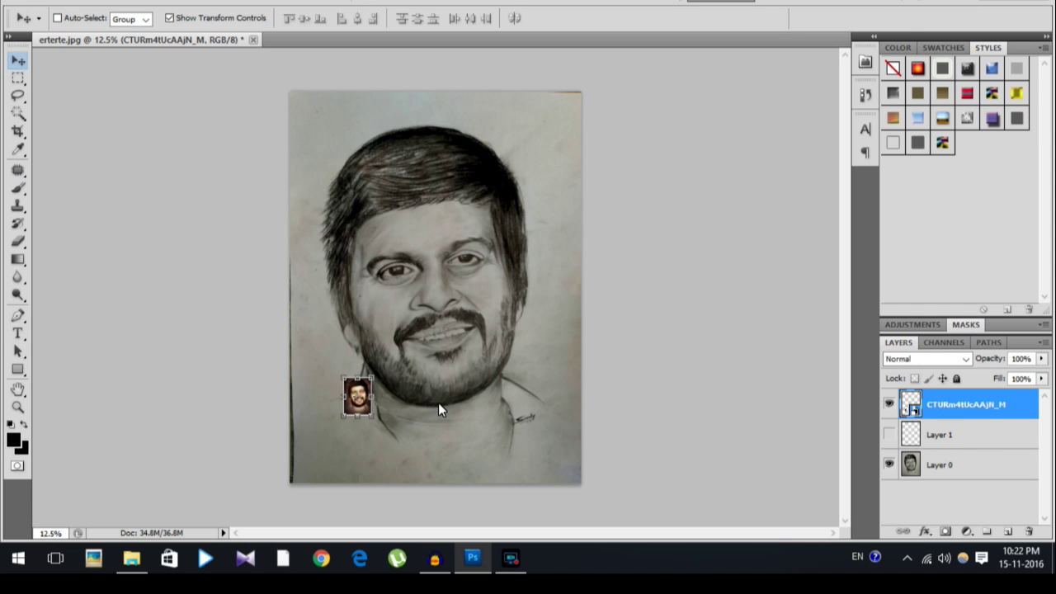
- Enlarge the photo proportionally to 605.13% and move it over the sketch's lower right
{"action": "left_click_drag", "start_coordinate": [376, 388], "coordinate": [452, 312]}
{"action": "left_click_drag", "start_coordinate": [508, 274], "coordinate": [579, 231]}
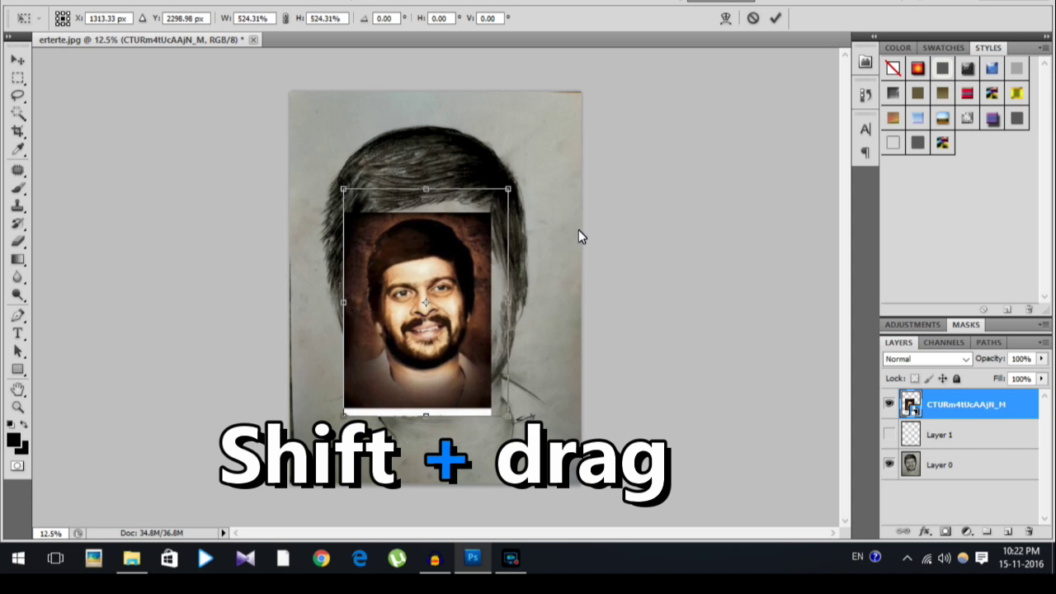
{"action": "mouse_move", "coordinate": [467, 262]}
{"action": "left_mouse_down"}
{"action": "mouse_move", "coordinate": [535, 316]}
{"action": "mouse_move", "coordinate": [548, 343]}
{"action": "left_mouse_up"}
{"action": "left_click", "coordinate": [775, 20]}
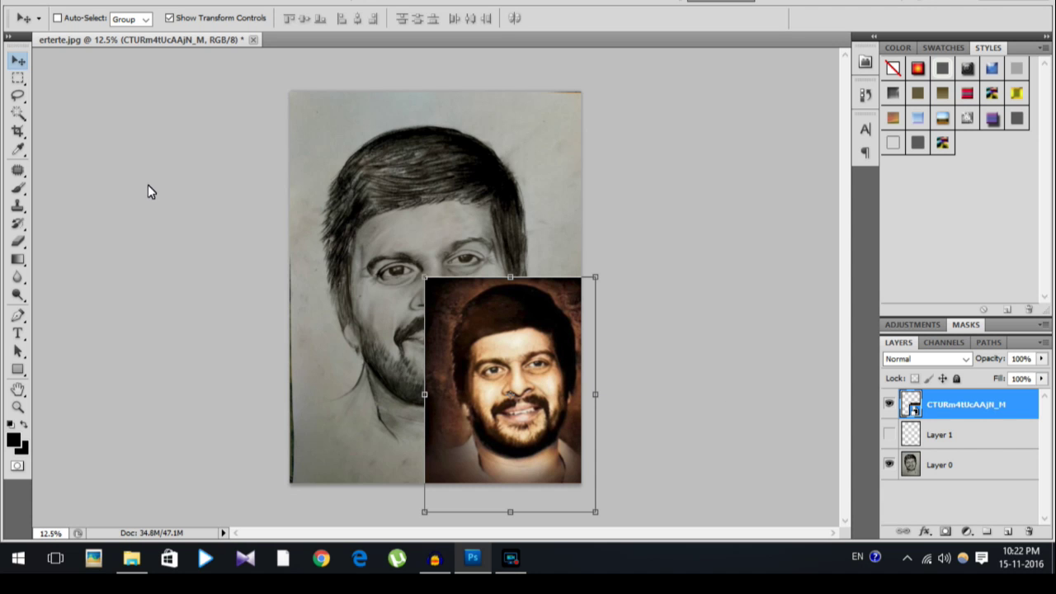
- Rasterize the photo layer and paint thick black brush scribbles over the hair and eyes
{"action": "left_click", "coordinate": [18, 188]}
{"action": "left_click", "coordinate": [487, 334]}
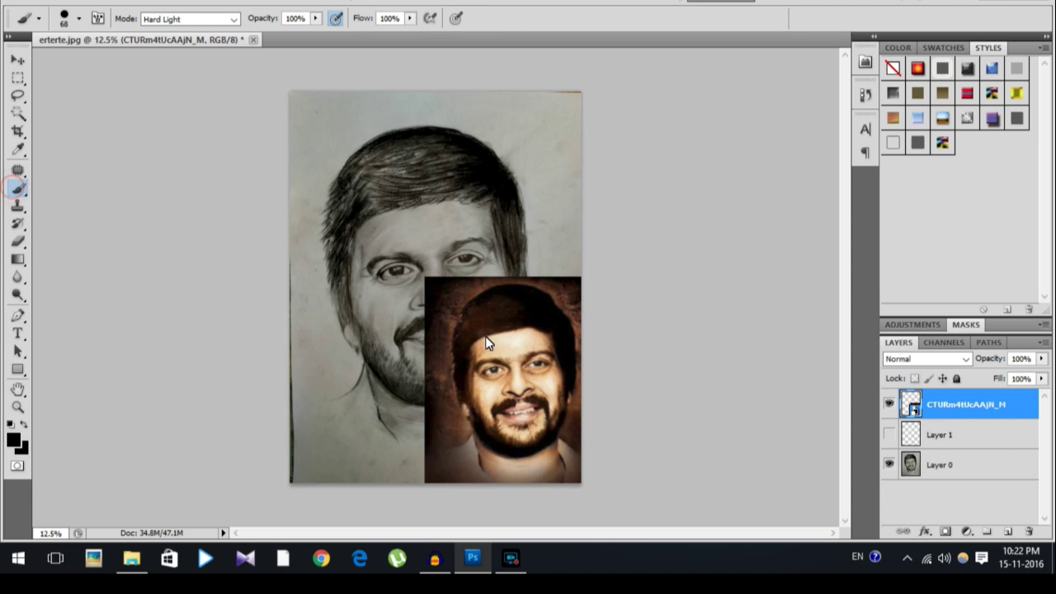
{"action": "left_click", "coordinate": [458, 199]}
{"action": "mouse_move", "coordinate": [503, 326]}
{"action": "left_mouse_down"}
{"action": "mouse_move", "coordinate": [467, 306]}
{"action": "mouse_move", "coordinate": [399, 199]}
{"action": "mouse_move", "coordinate": [343, 185]}
{"action": "mouse_move", "coordinate": [371, 137]}
{"action": "mouse_move", "coordinate": [528, 190]}
{"action": "left_mouse_up"}
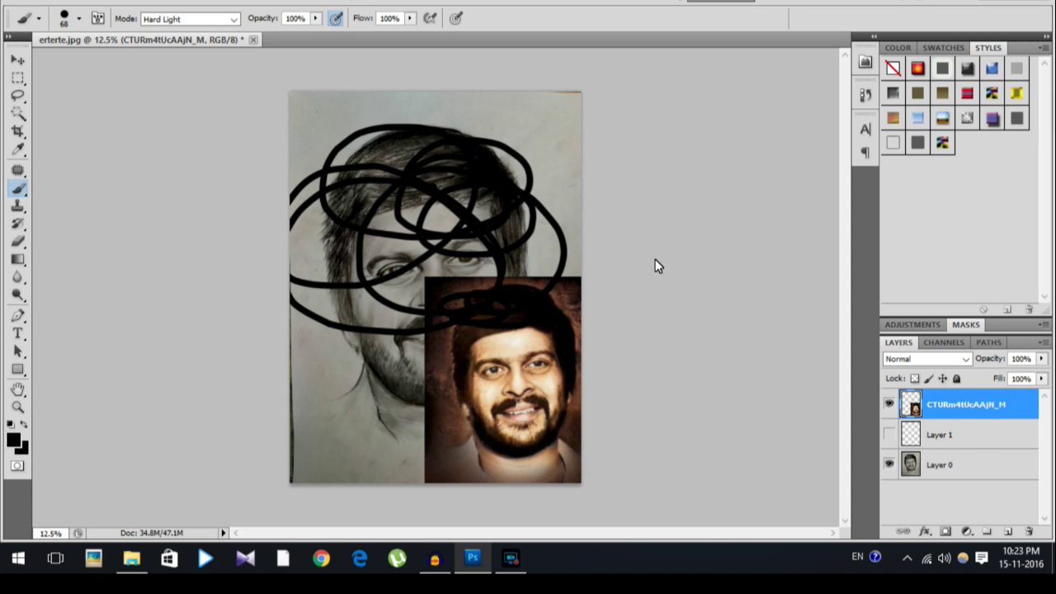
- Check the layers' visibility, then add a new empty Layer 2 at the top
{"action": "left_click", "coordinate": [890, 404]}
{"action": "left_click", "coordinate": [889, 405]}
{"action": "left_click", "coordinate": [890, 404]}
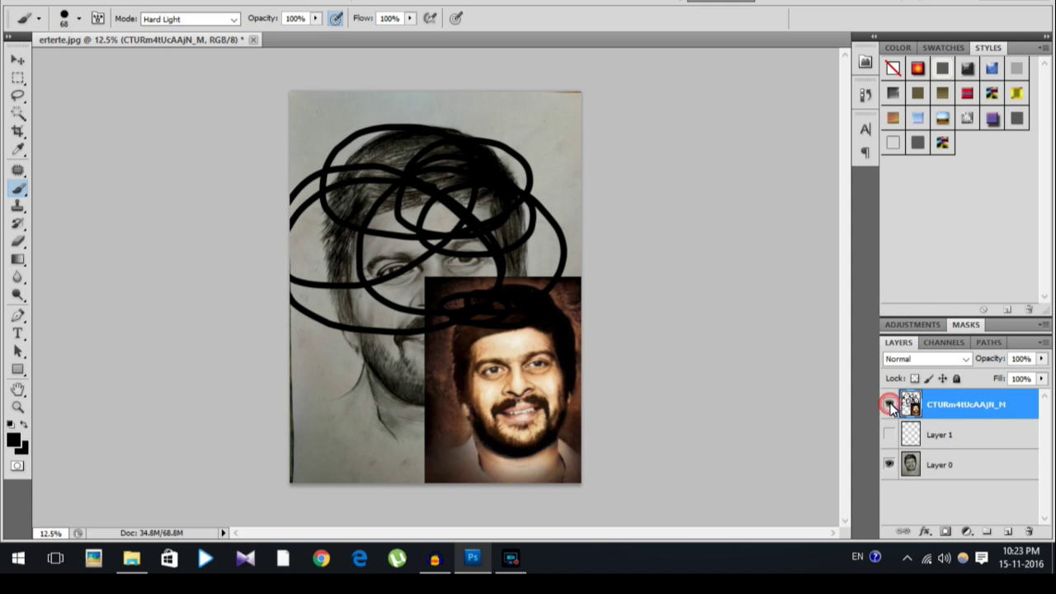
{"action": "left_click", "coordinate": [889, 464]}
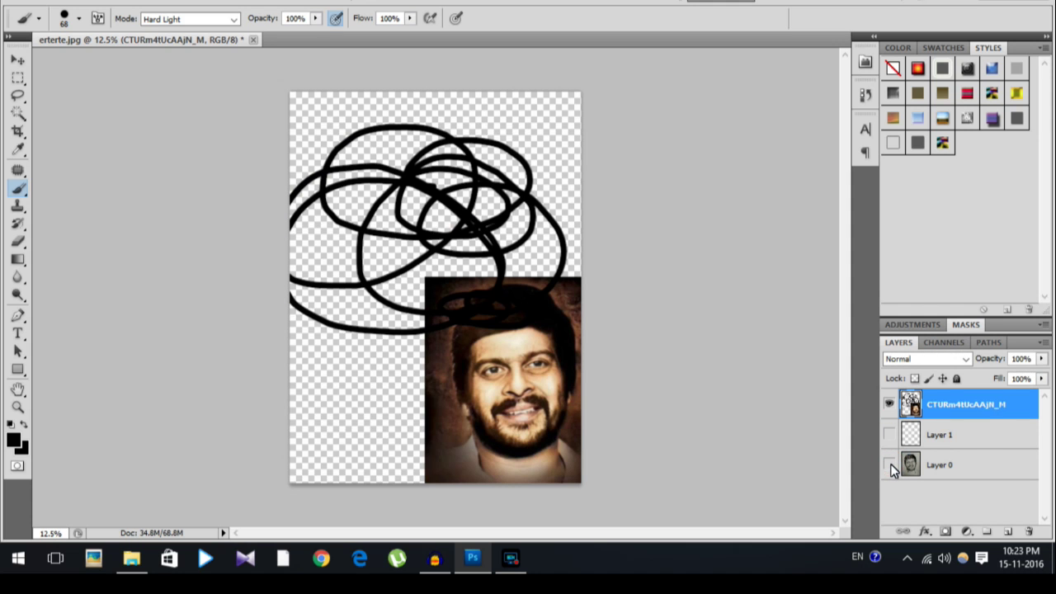
{"action": "left_click", "coordinate": [890, 465]}
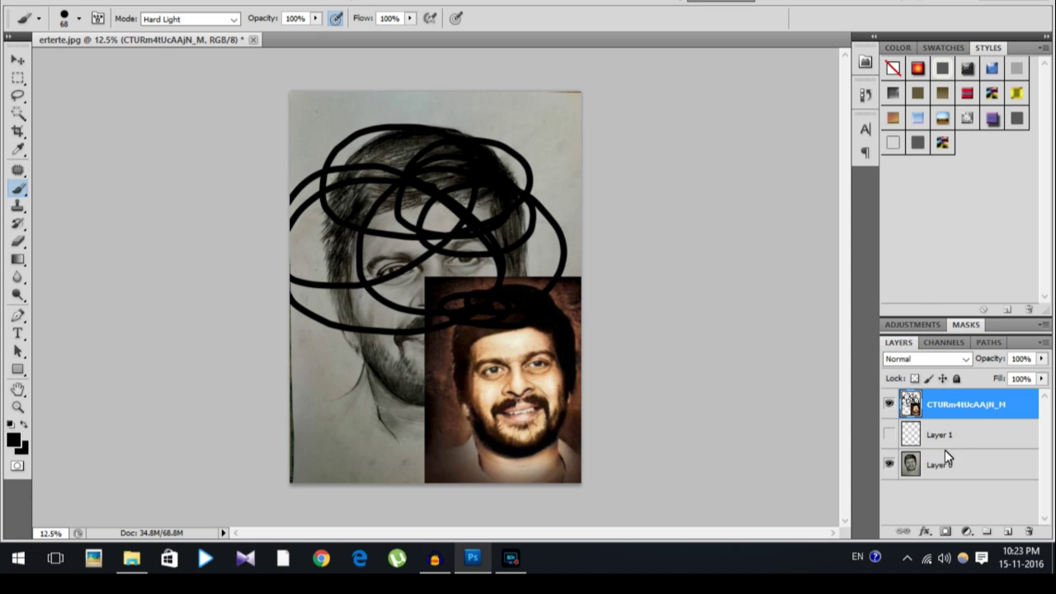
{"action": "left_click", "coordinate": [1008, 533]}
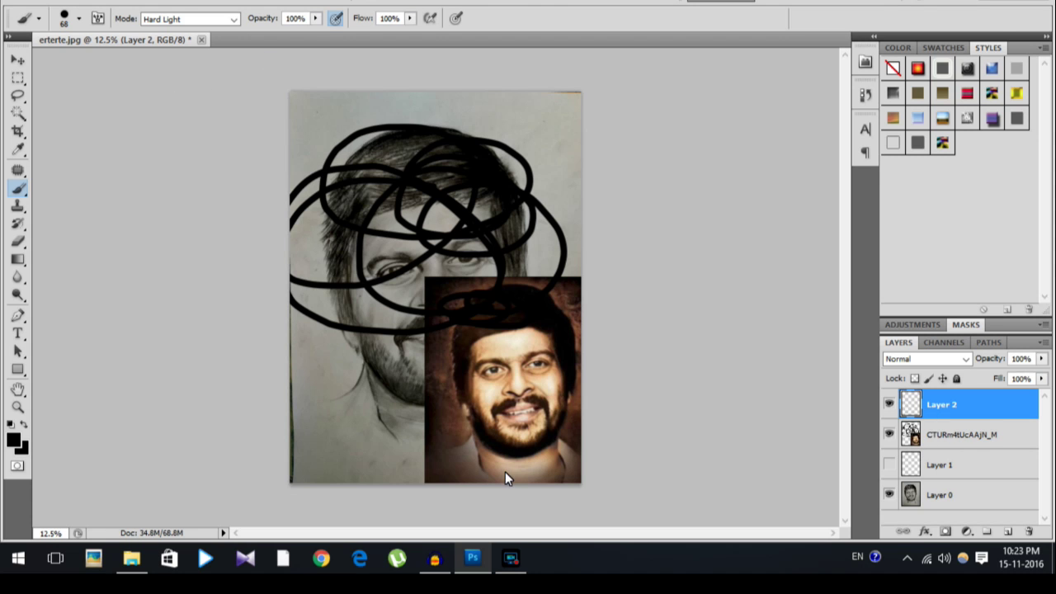
- Delete Layer 1 through its right-click menu, confirming with Yes
{"action": "key", "text": "alt+bracketleft"}
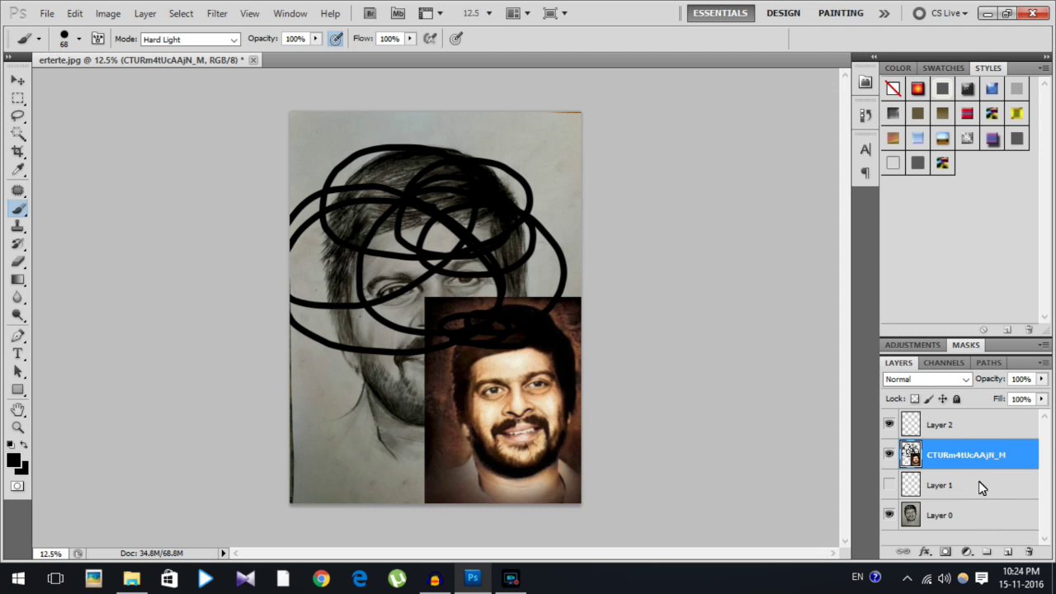
{"action": "left_click", "coordinate": [966, 484]}
{"action": "right_click", "coordinate": [963, 490]}
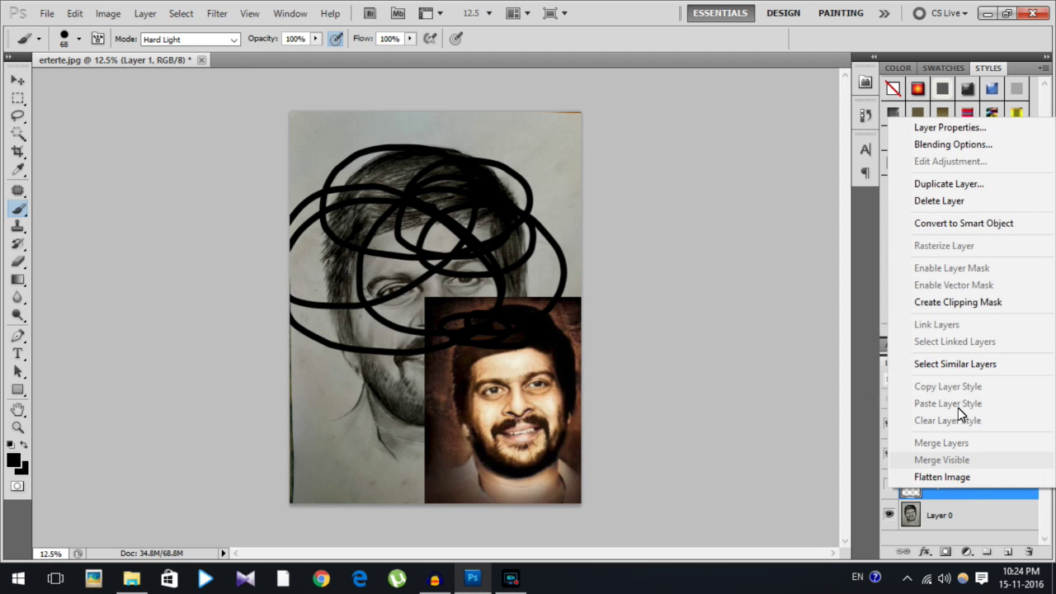
{"action": "left_click", "coordinate": [941, 201]}
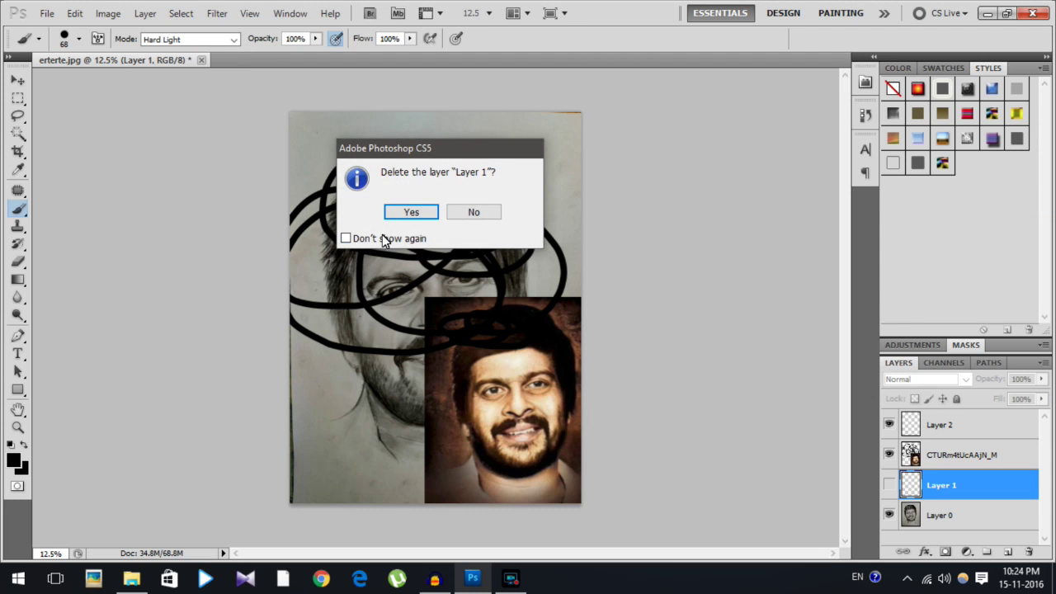
{"action": "left_click", "coordinate": [410, 213]}
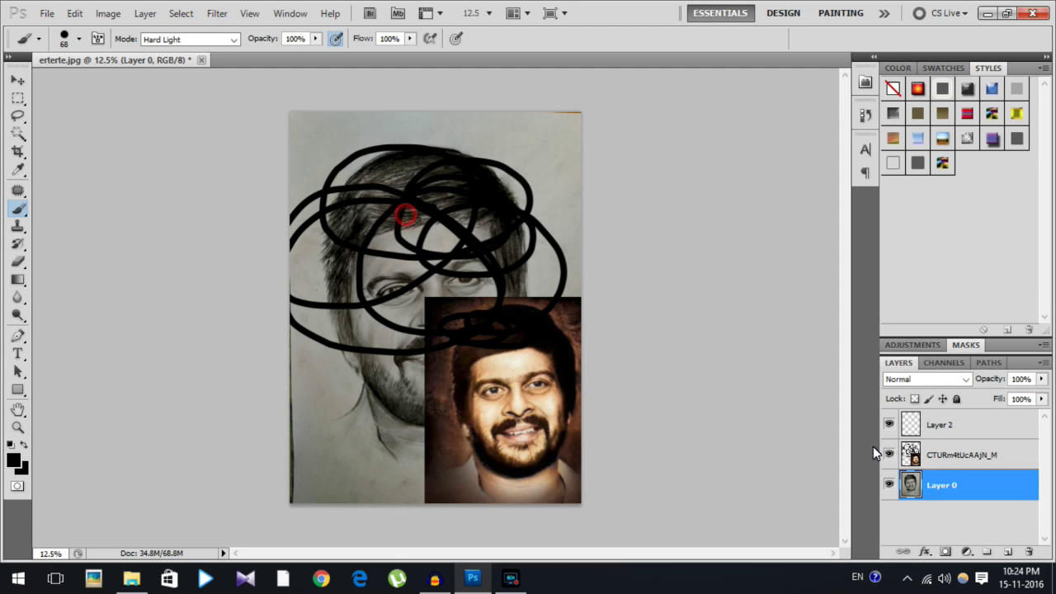
- Delete Layer 2 and the CTURm4tUcAAjN_M photo layer, then add a fresh empty Layer 1
{"action": "left_click", "coordinate": [951, 425]}
{"action": "key", "text": "Delete"}
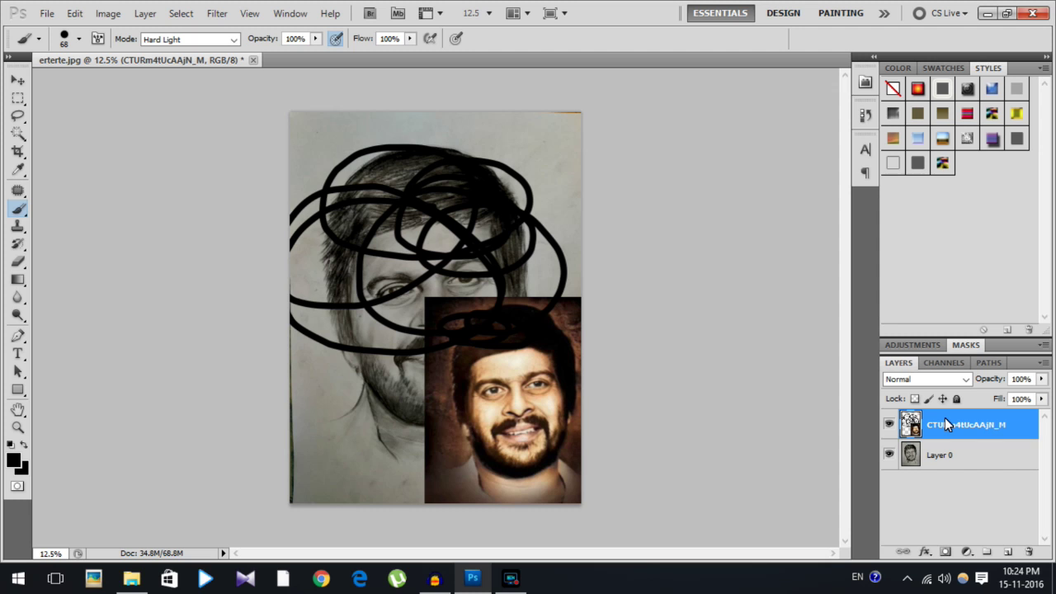
{"action": "key", "text": "Delete"}
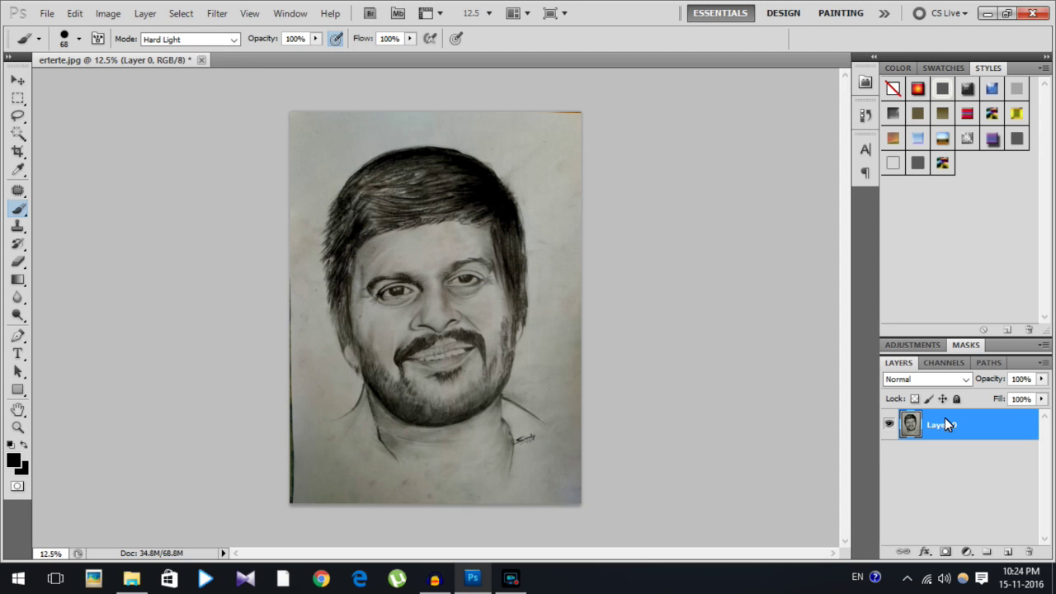
{"action": "left_click", "coordinate": [891, 425]}
{"action": "left_click", "coordinate": [891, 425]}
{"action": "left_click", "coordinate": [1007, 554]}
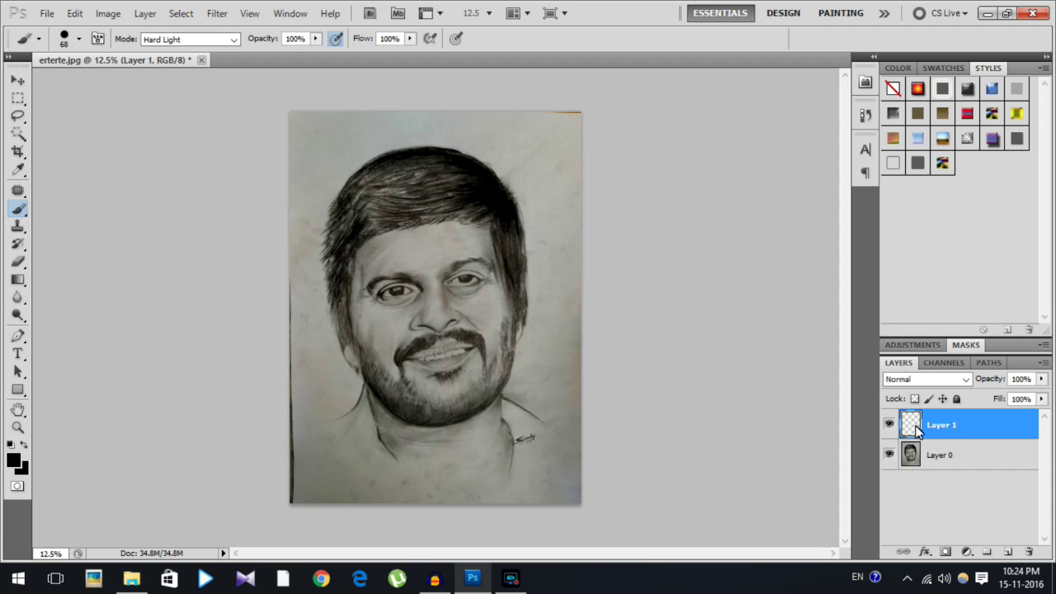
- Select and show Layer 0, then paint thick black brush loops over the hair, face and lower portrait
{"action": "left_click", "coordinate": [890, 455]}
{"action": "left_click", "coordinate": [890, 455]}
{"action": "left_click", "coordinate": [902, 274]}
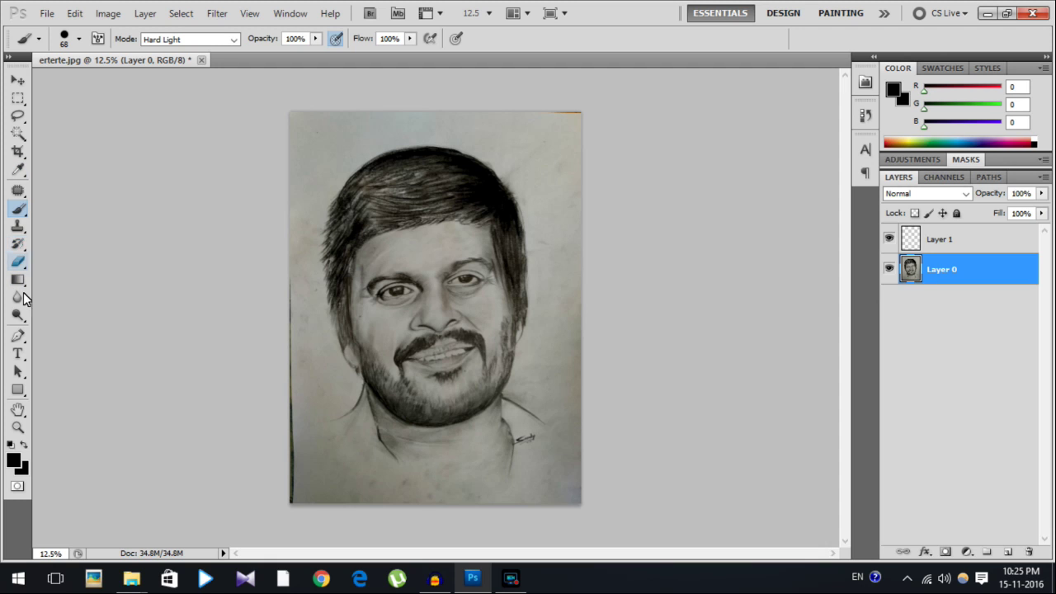
{"action": "left_click_drag", "start_coordinate": [511, 224], "coordinate": [547, 212]}
{"action": "mouse_move", "coordinate": [566, 177]}
{"action": "left_mouse_down"}
{"action": "mouse_move", "coordinate": [322, 200]}
{"action": "mouse_move", "coordinate": [383, 190]}
{"action": "left_mouse_up"}
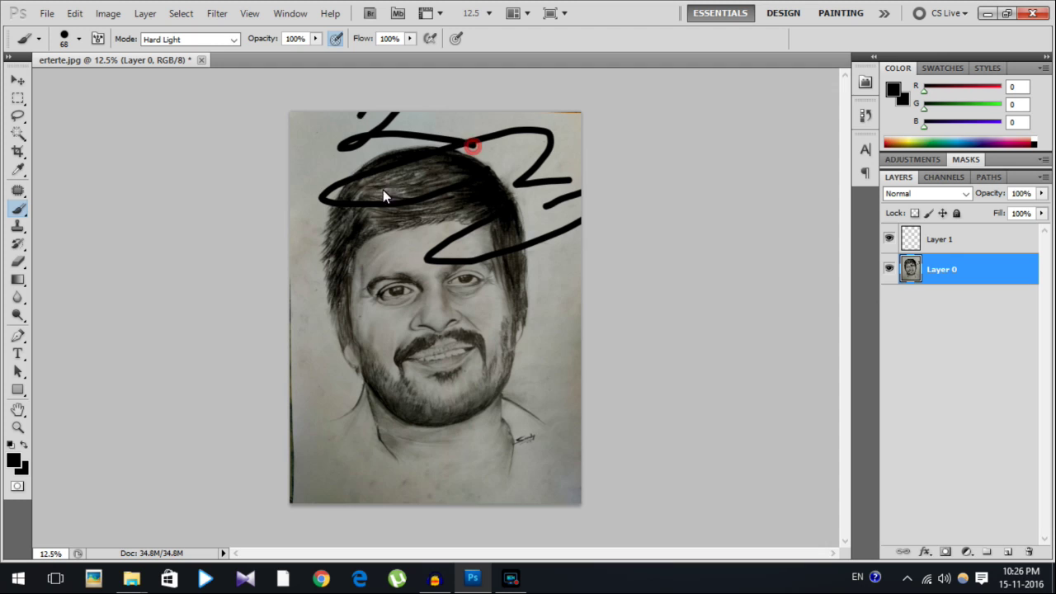
{"action": "left_click_drag", "start_coordinate": [471, 146], "coordinate": [553, 274]}
{"action": "left_click_drag", "start_coordinate": [599, 380], "coordinate": [500, 487]}
{"action": "mouse_move", "coordinate": [439, 363]}
{"action": "left_mouse_down"}
{"action": "mouse_move", "coordinate": [347, 297]}
{"action": "mouse_move", "coordinate": [517, 278]}
{"action": "left_mouse_up"}
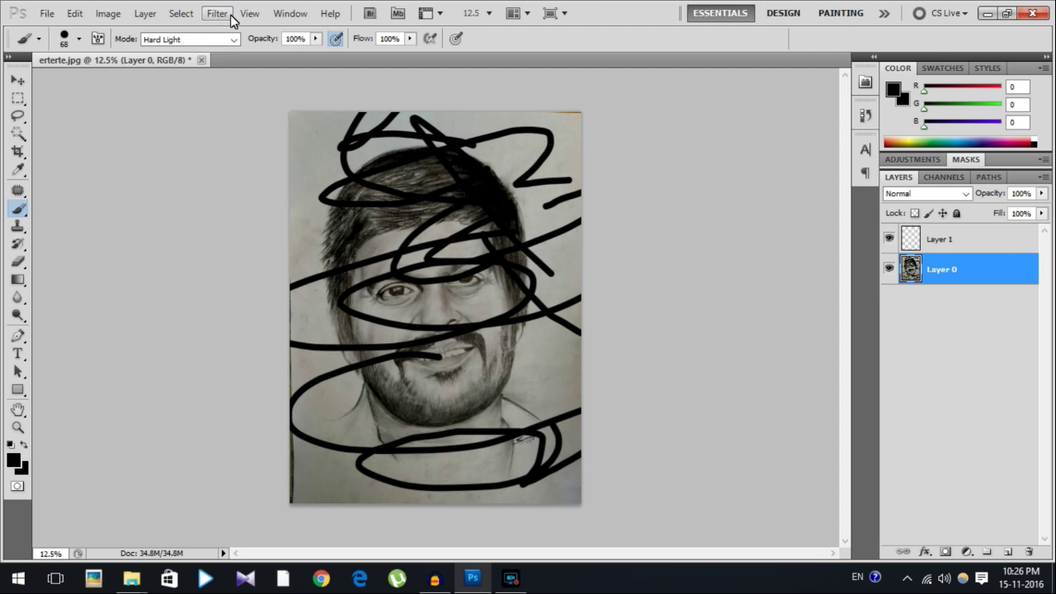
- Save a copy of the image in JPEG format under the new name jibh.jpg
{"action": "left_click", "coordinate": [45, 14]}
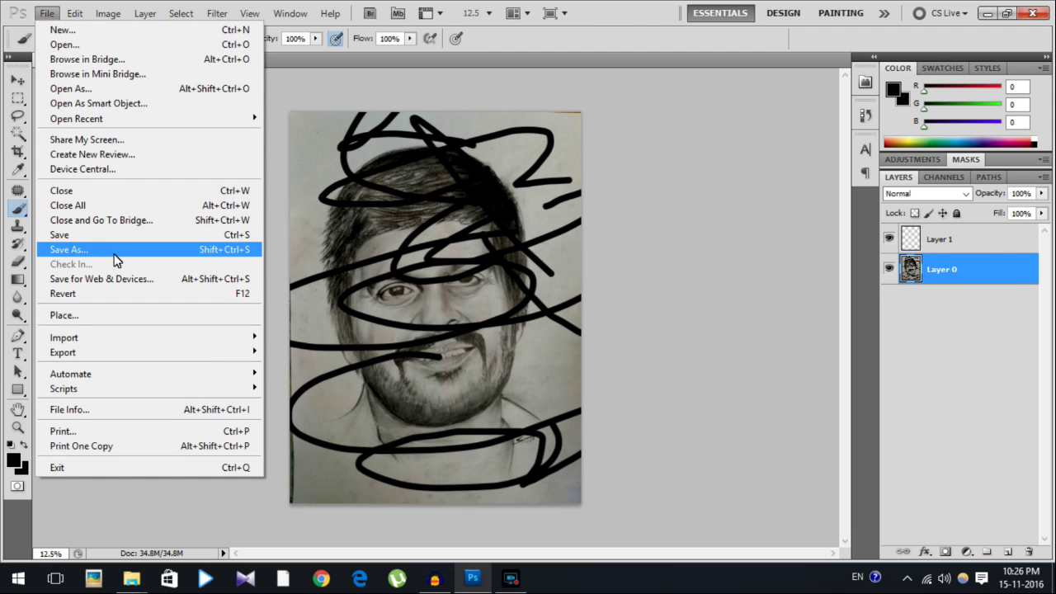
{"action": "left_click", "coordinate": [89, 253]}
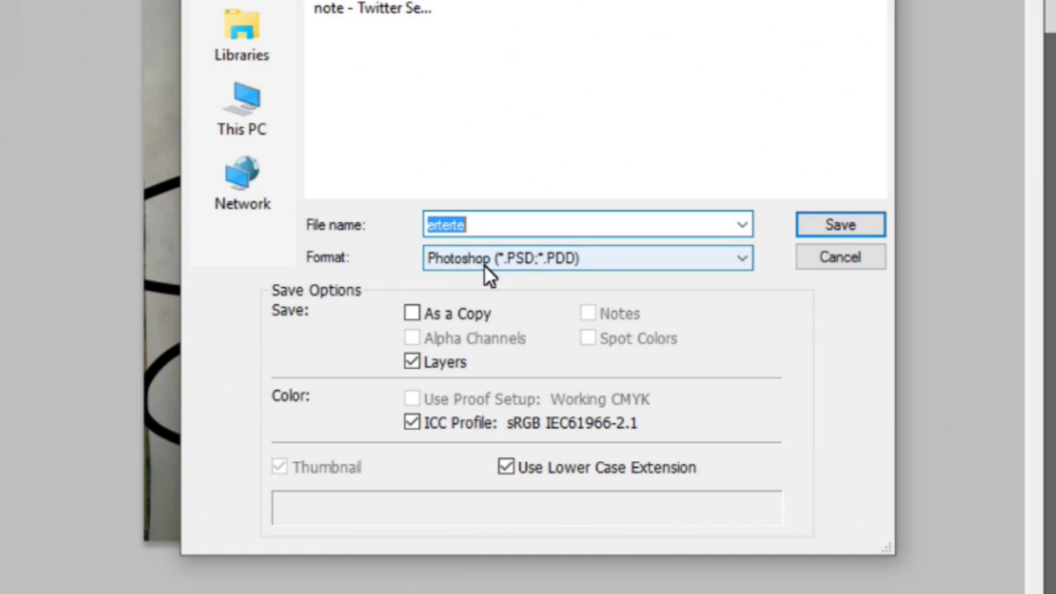
{"action": "left_click", "coordinate": [484, 264]}
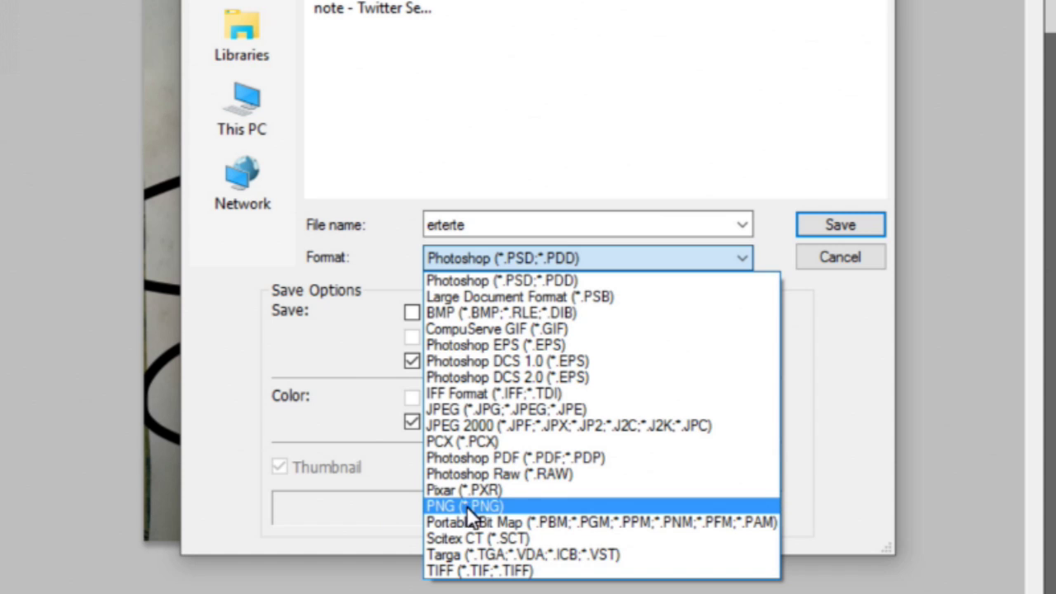
{"action": "left_click", "coordinate": [472, 408]}
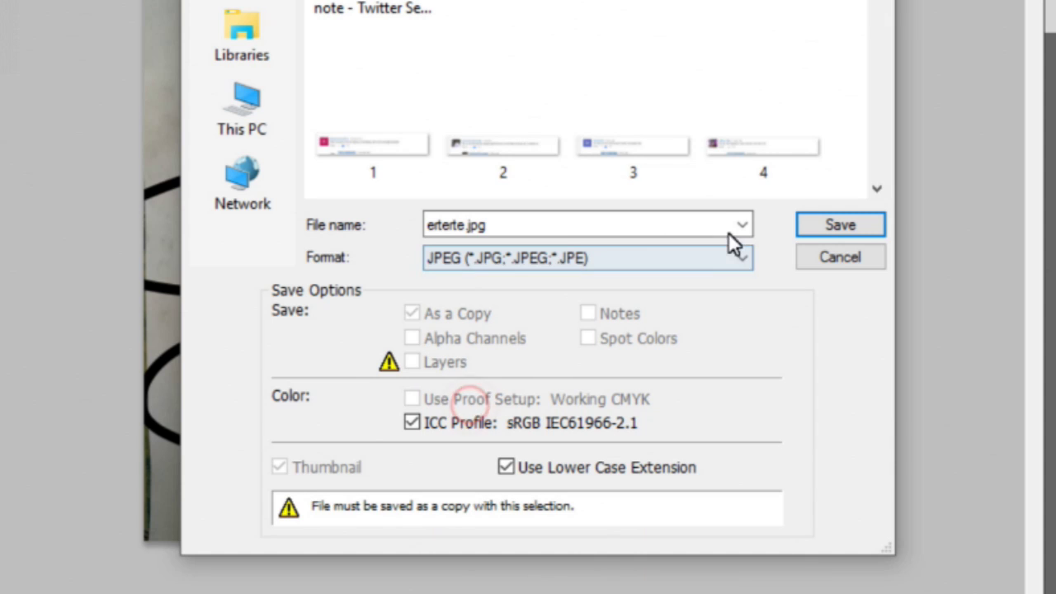
{"action": "double_click", "coordinate": [520, 223]}
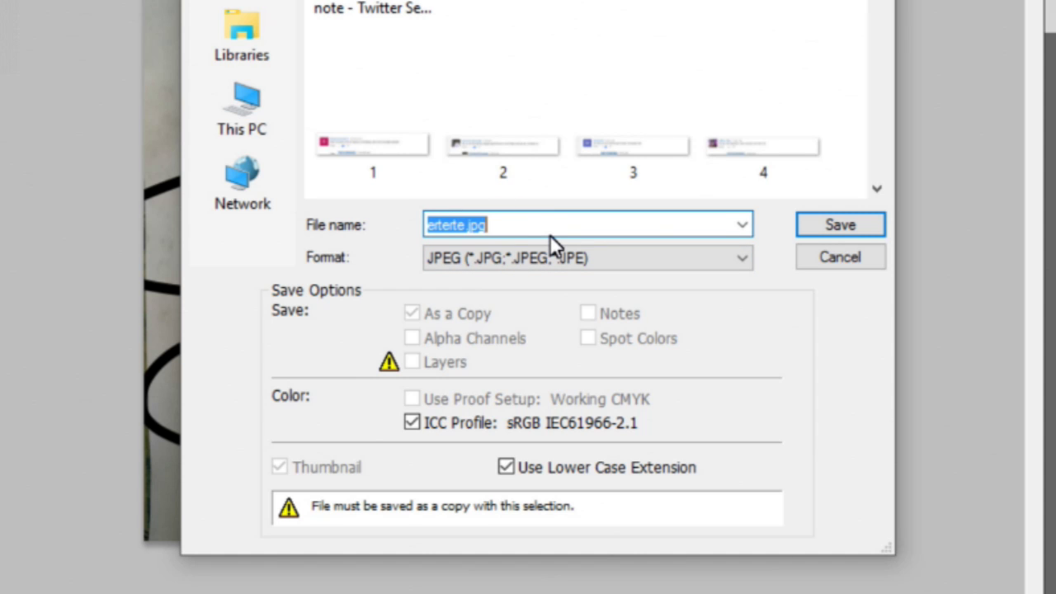
{"action": "type", "text": "jbh"}
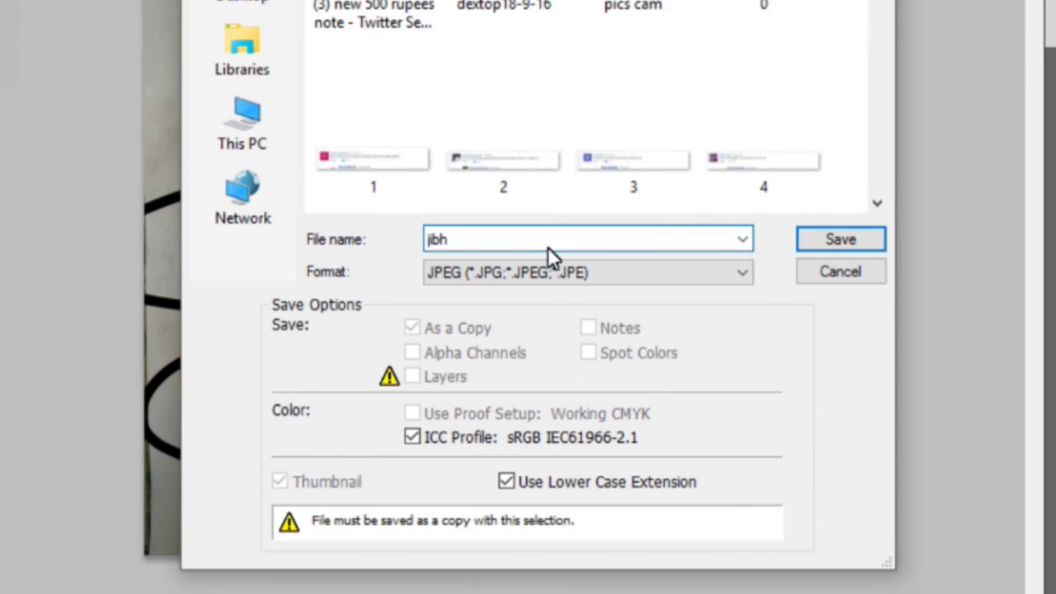
{"action": "left_click", "coordinate": [826, 273]}
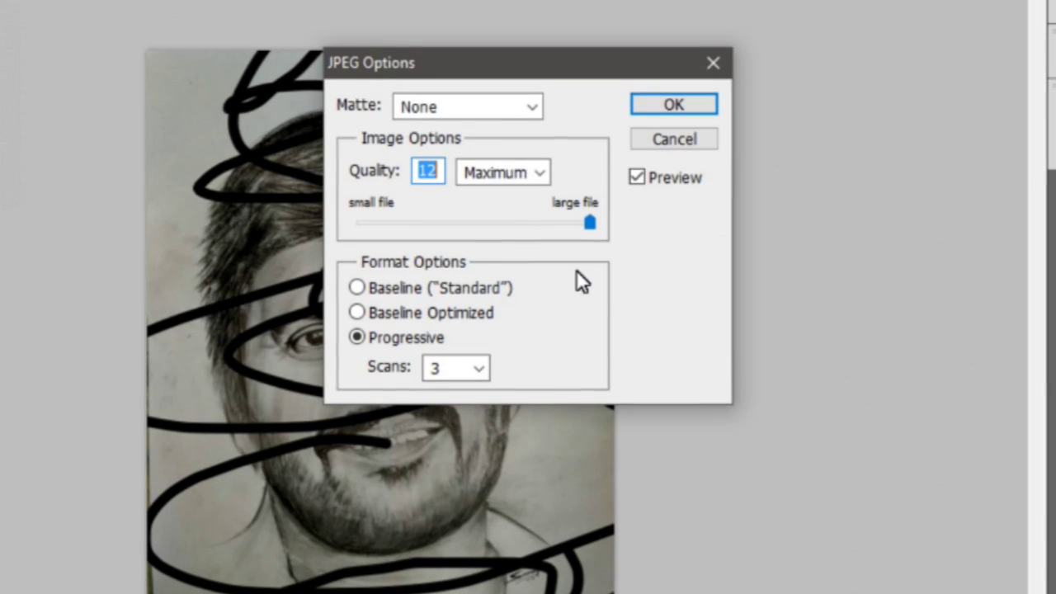
- Set the JPEG Options quality to 12 (Maximum)
{"action": "left_click", "coordinate": [590, 250]}
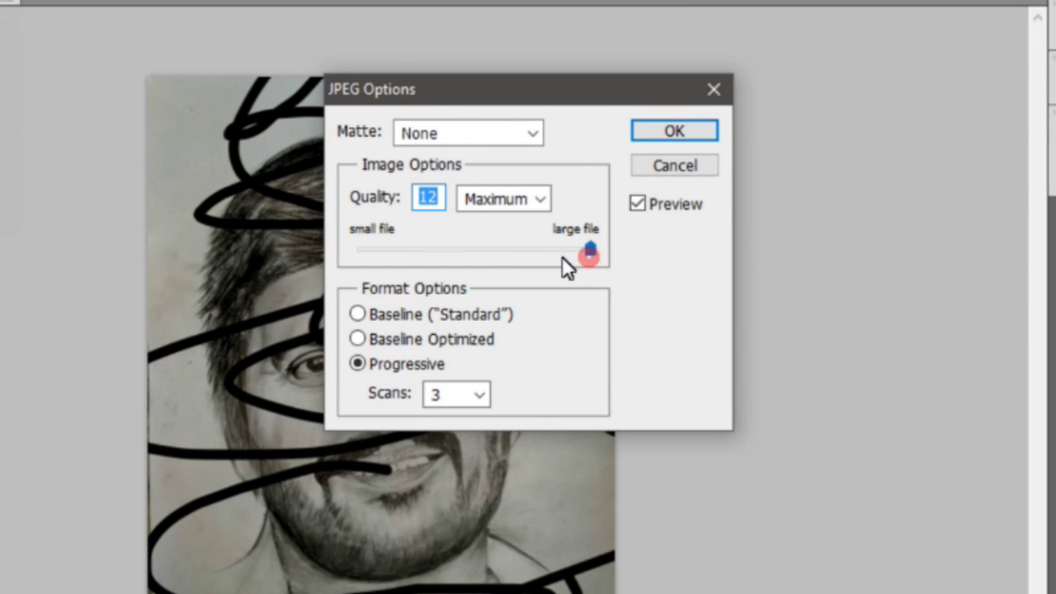
{"action": "mouse_move", "coordinate": [590, 250]}
{"action": "left_mouse_down"}
{"action": "mouse_move", "coordinate": [500, 243]}
{"action": "mouse_move", "coordinate": [609, 247]}
{"action": "left_mouse_up"}
{"action": "left_click", "coordinate": [539, 198]}
{"action": "left_click", "coordinate": [596, 238]}
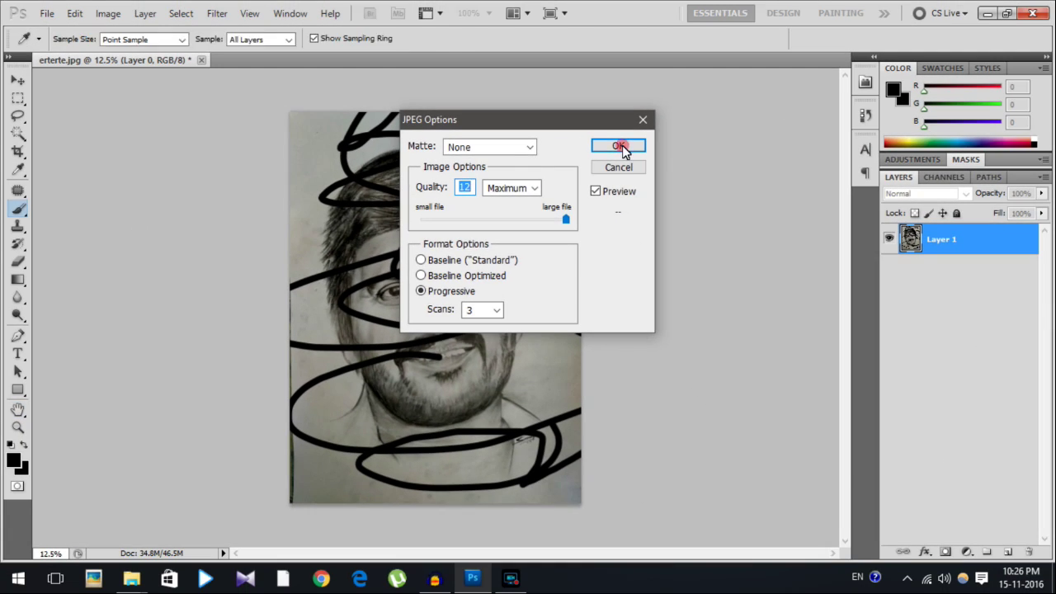
{"action": "left_click", "coordinate": [620, 147]}
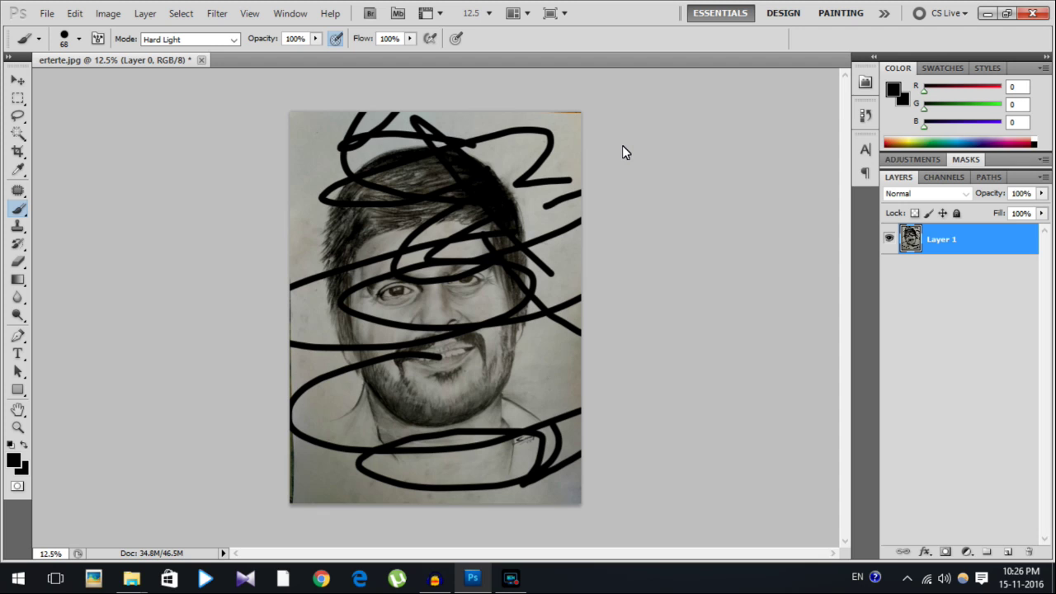